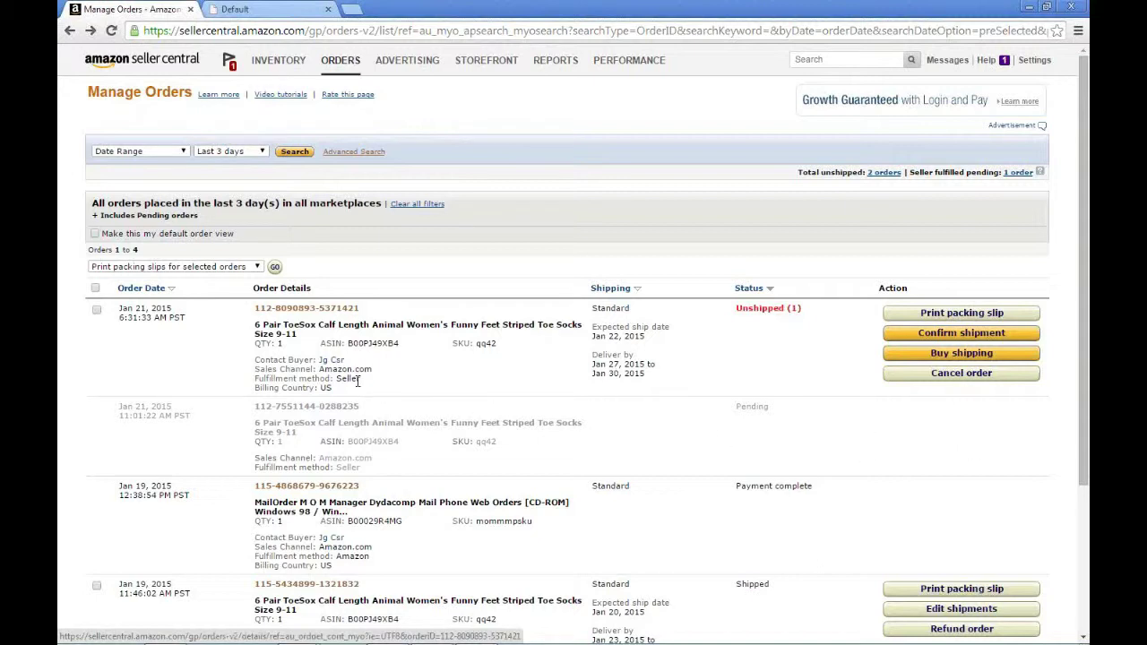
- Examine the Seller and Amazon fulfillment methods and the Pending status in the list of recent orders
drag(339, 379, 362, 380)
drag(335, 467, 362, 467)
drag(336, 555, 425, 556)
click(620, 514)
drag(735, 408, 776, 407)
- Check the newest order's Unshipped status and open its details to read the seller order ID
click(736, 308)
drag(736, 309, 817, 310)
click(326, 308)
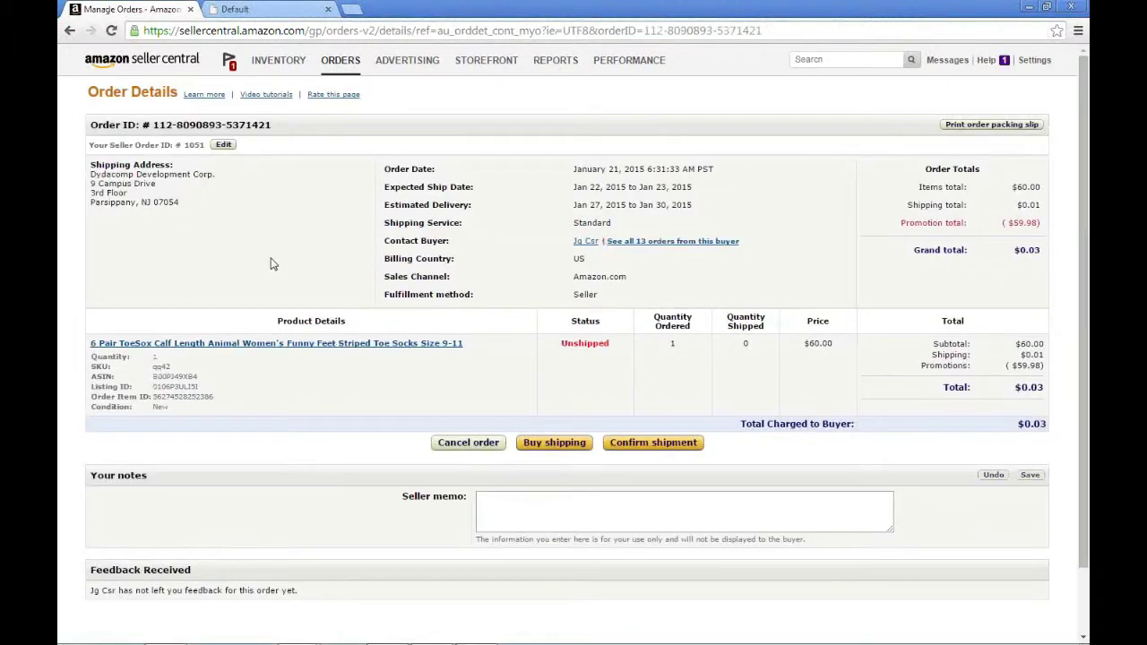
double_click(189, 145)
- Switch to Freestyle Commerce and open the newest outstanding order from the list of all orders
click(271, 11)
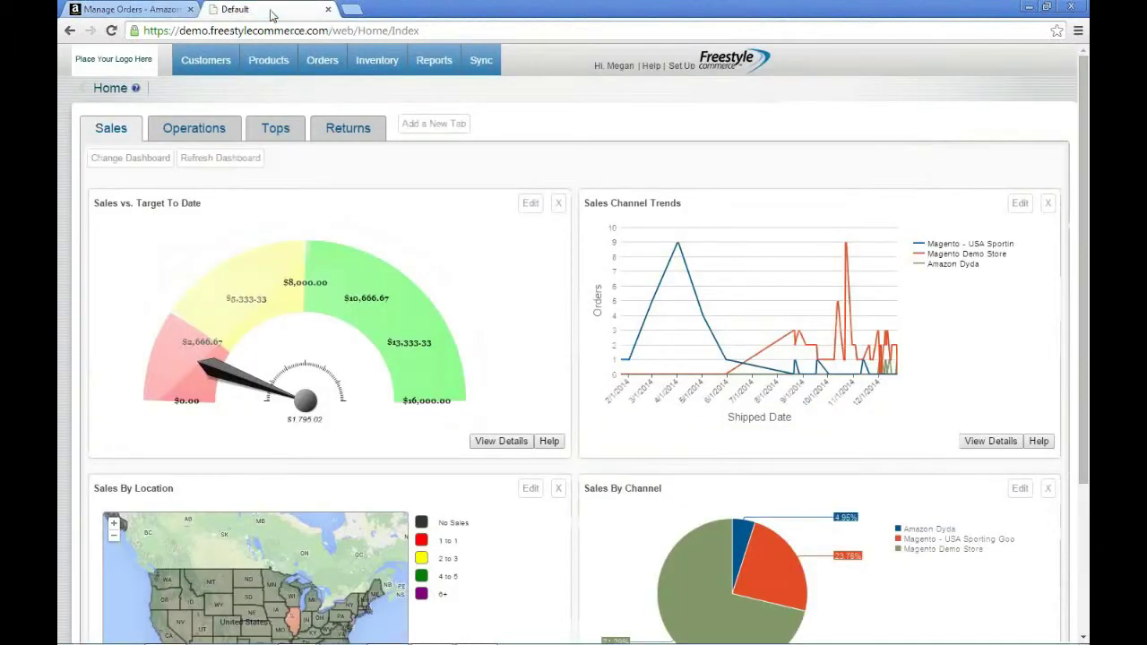
mouse_move(323, 72)
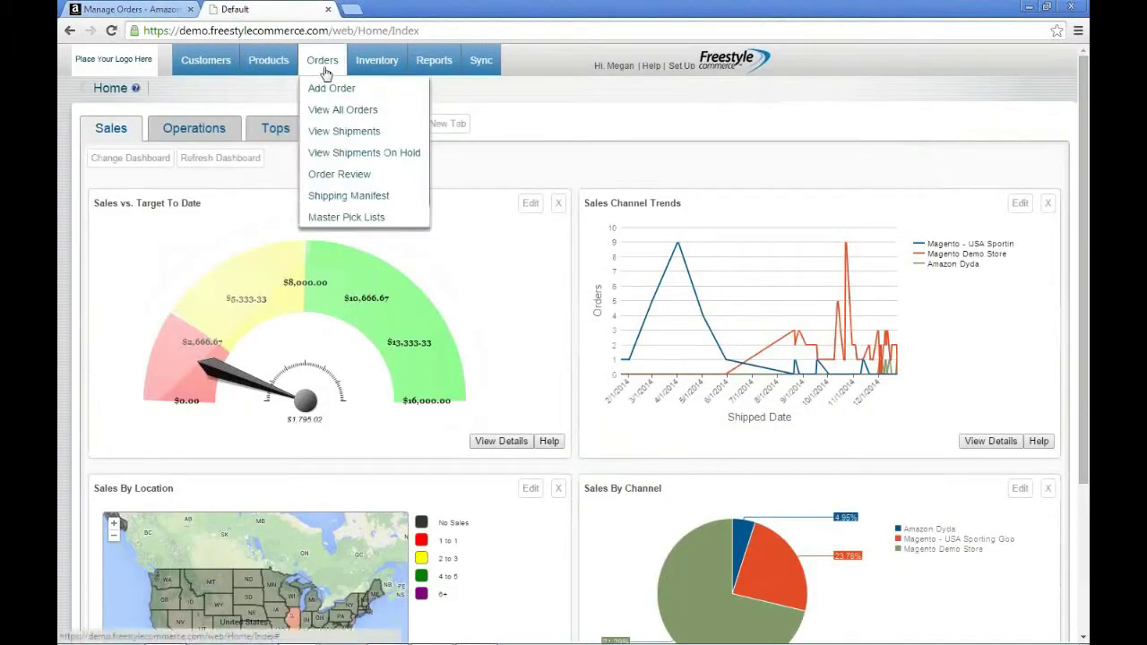
click(328, 117)
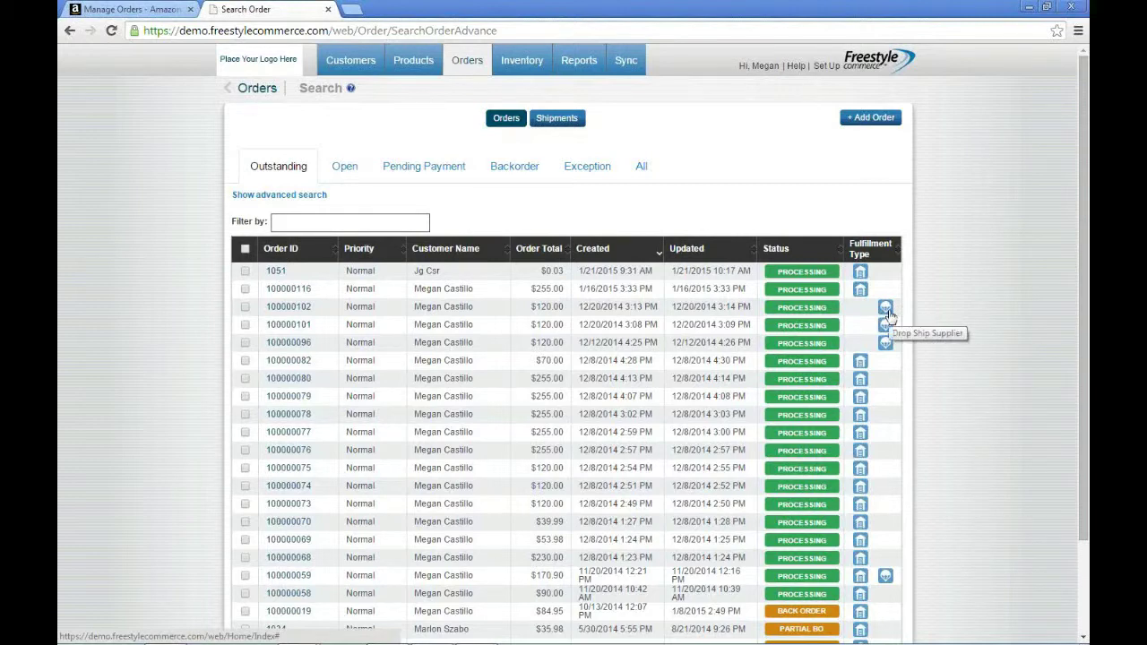
click(276, 271)
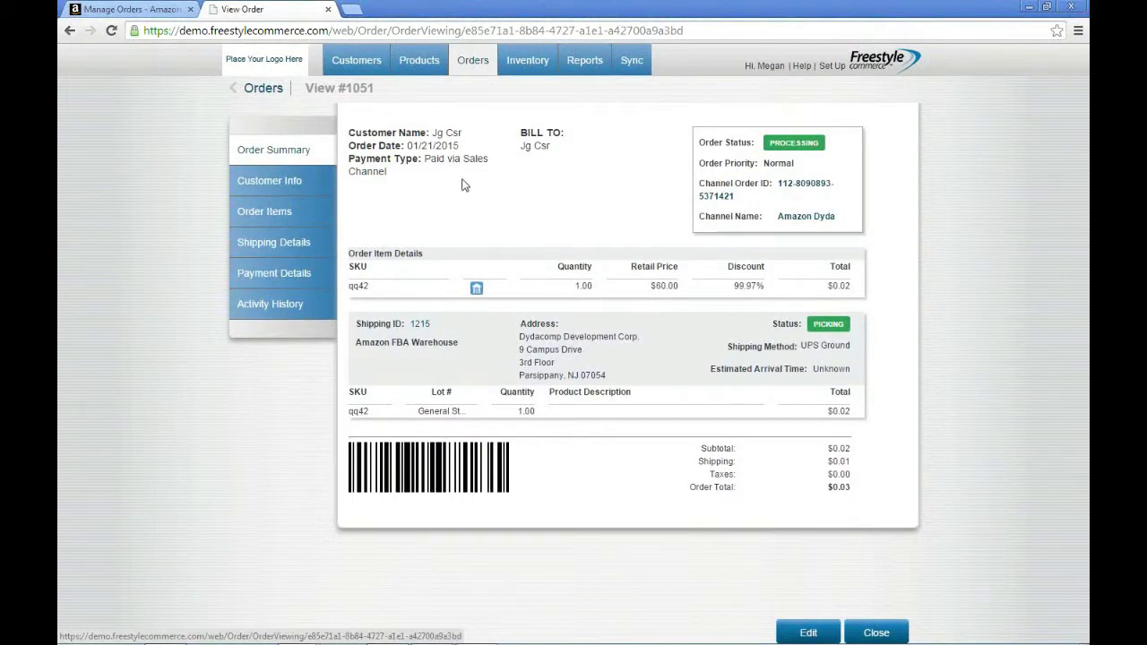
- Review the customer name, order date, payment type and order status in the order summary
drag(436, 132, 457, 162)
click(556, 188)
click(783, 143)
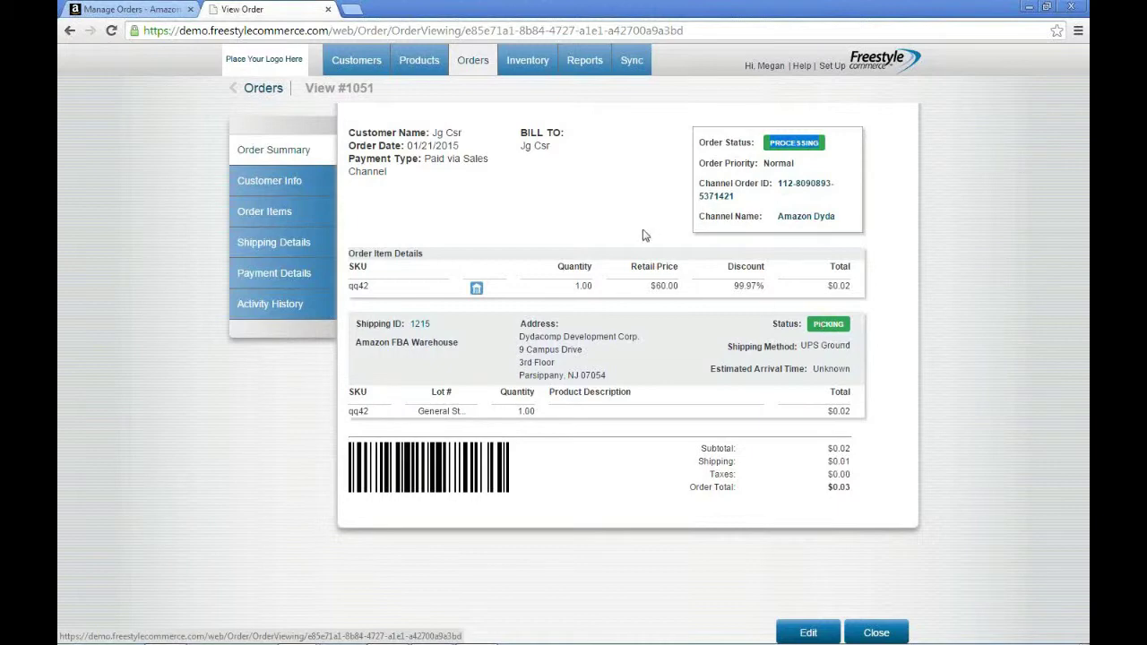
- Print the pick ticket for the newest shipment that is ready to pick
mouse_move(480, 74)
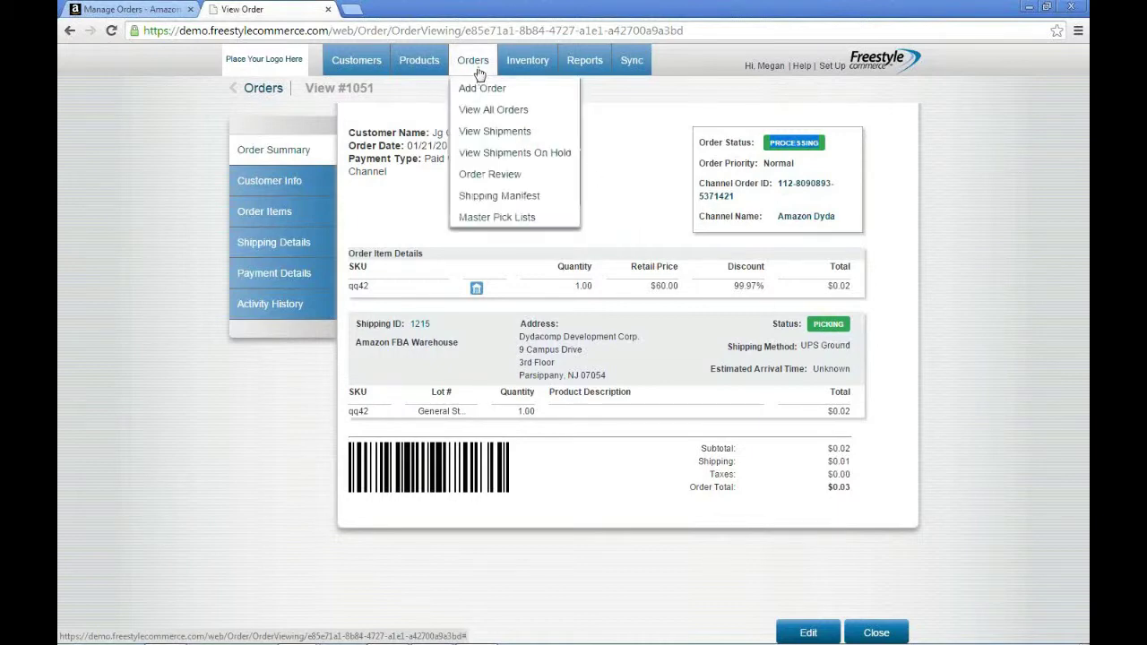
click(477, 132)
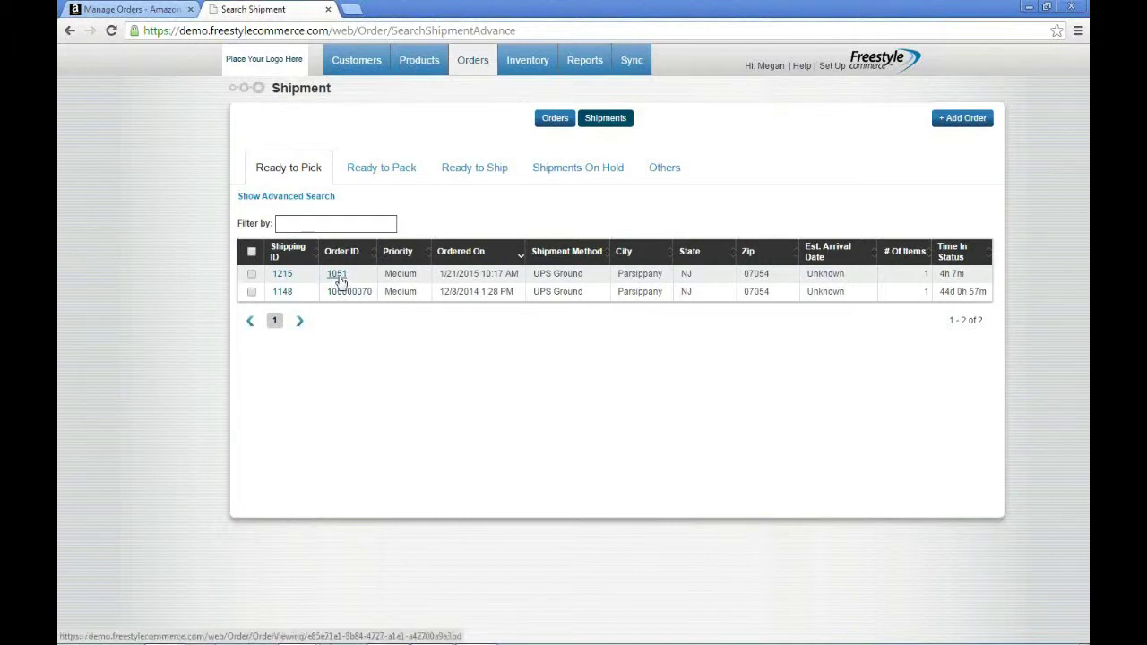
click(252, 275)
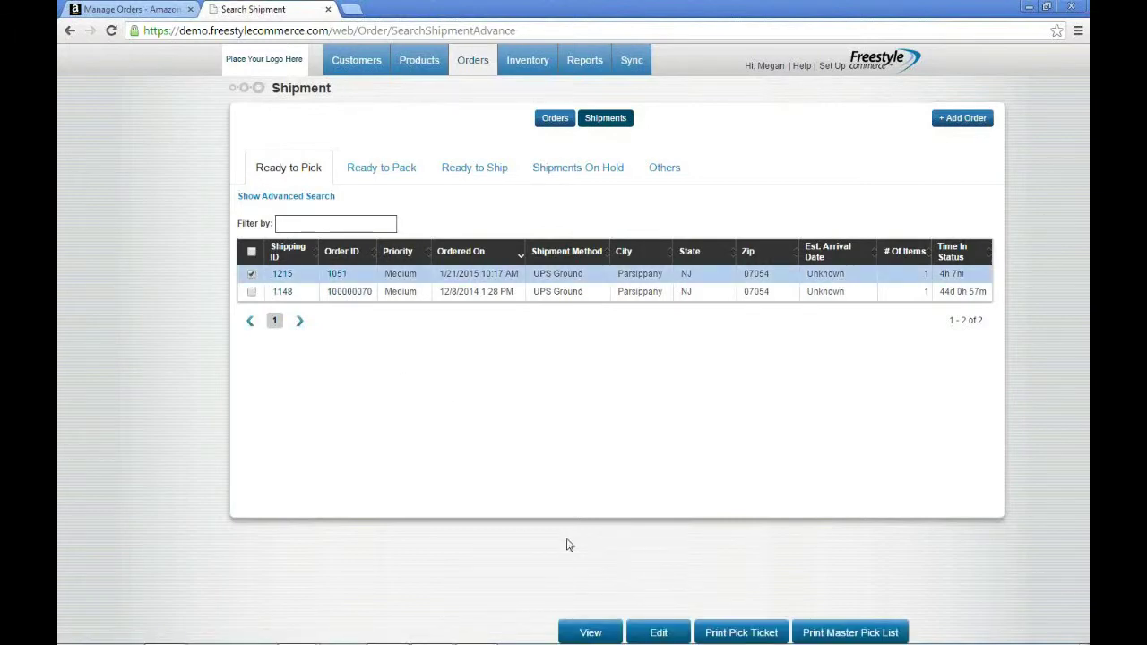
click(747, 631)
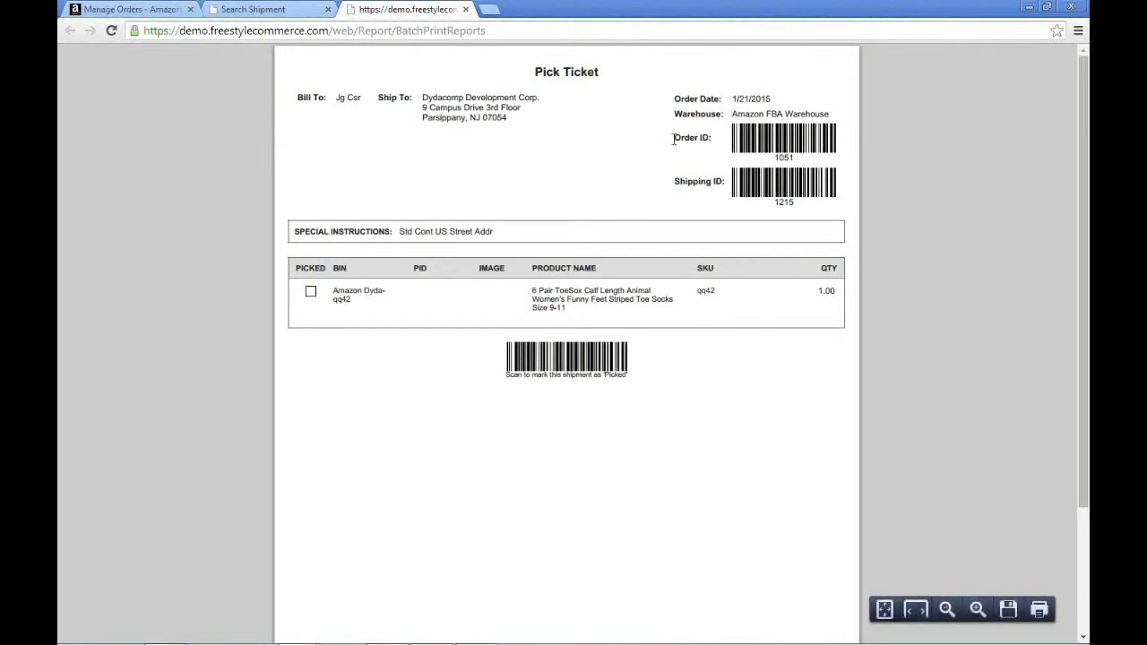
- Examine the order date, warehouse, order ID and shipping ID on the pick ticket
drag(733, 101, 797, 116)
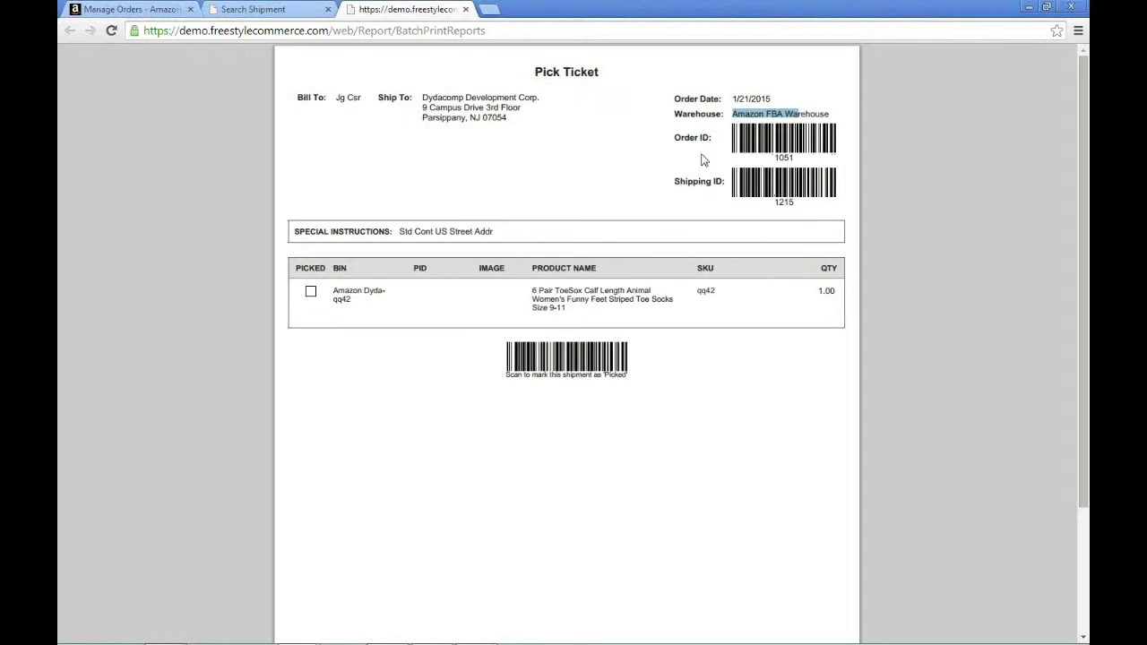
drag(676, 140, 712, 140)
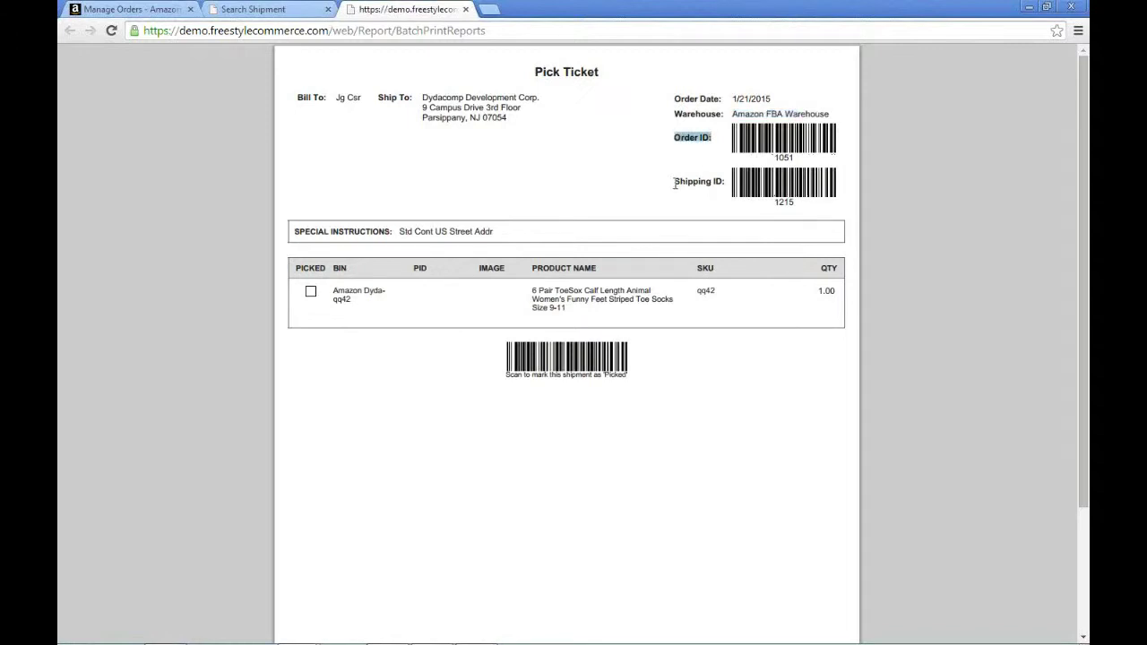
drag(674, 181, 723, 182)
click(700, 214)
- Review the item's bin location, product name, SKU and quantity on the pick ticket, and close the ticket
drag(333, 292, 384, 294)
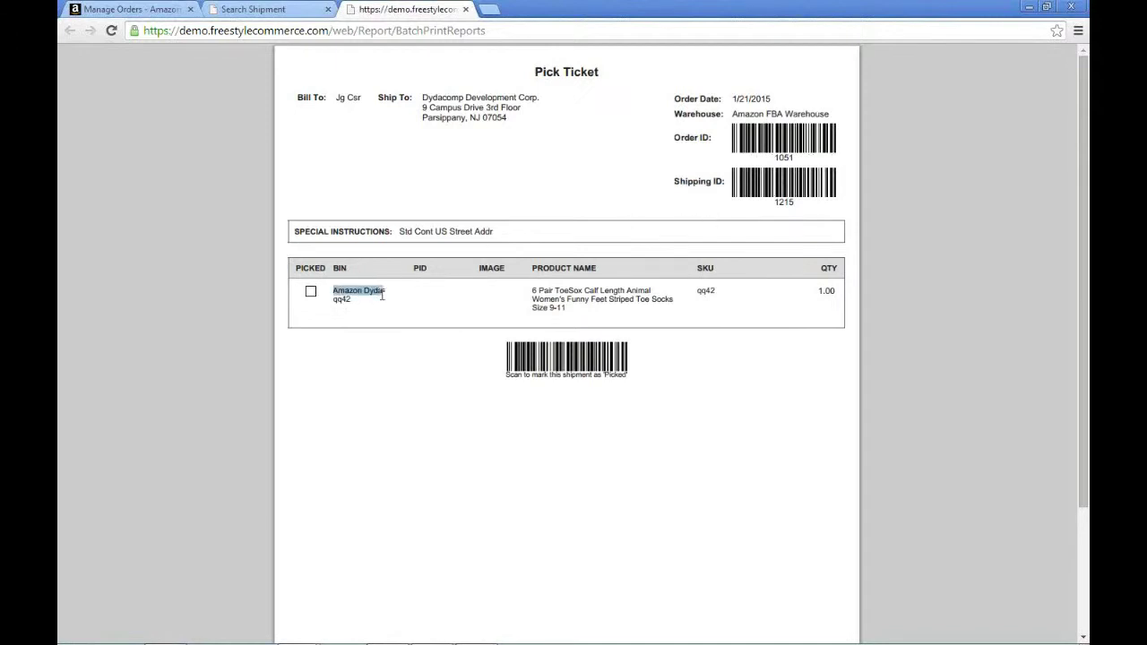
click(405, 314)
drag(333, 290, 385, 292)
click(389, 320)
drag(533, 290, 716, 291)
drag(812, 290, 835, 292)
click(779, 365)
drag(819, 290, 839, 292)
click(465, 9)
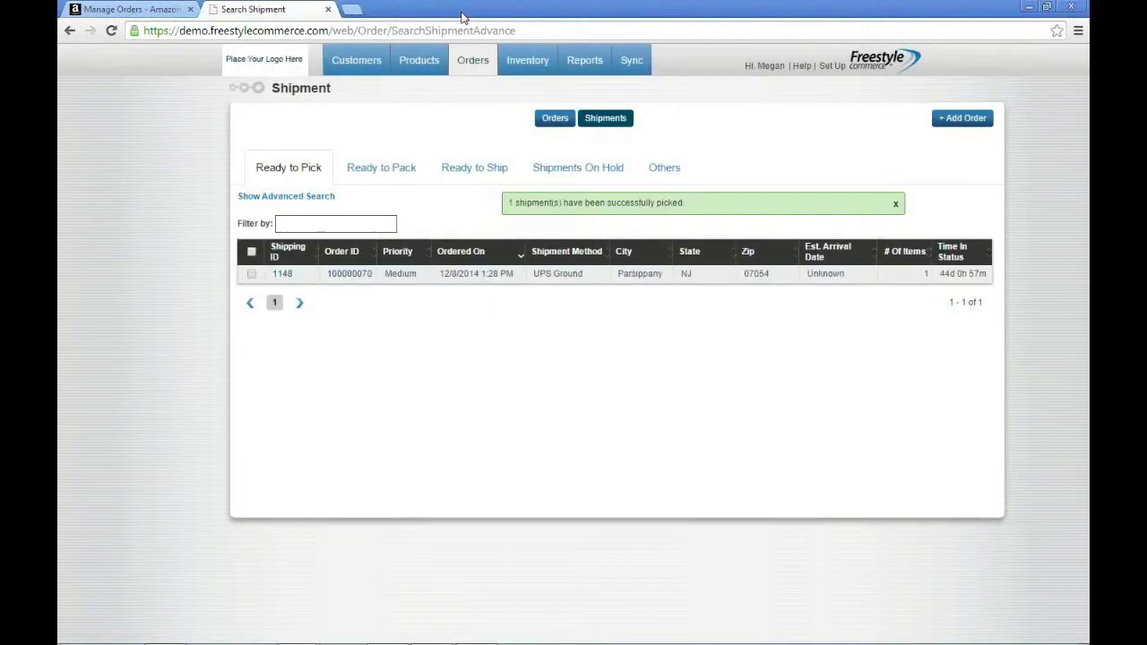
drag(507, 203, 681, 204)
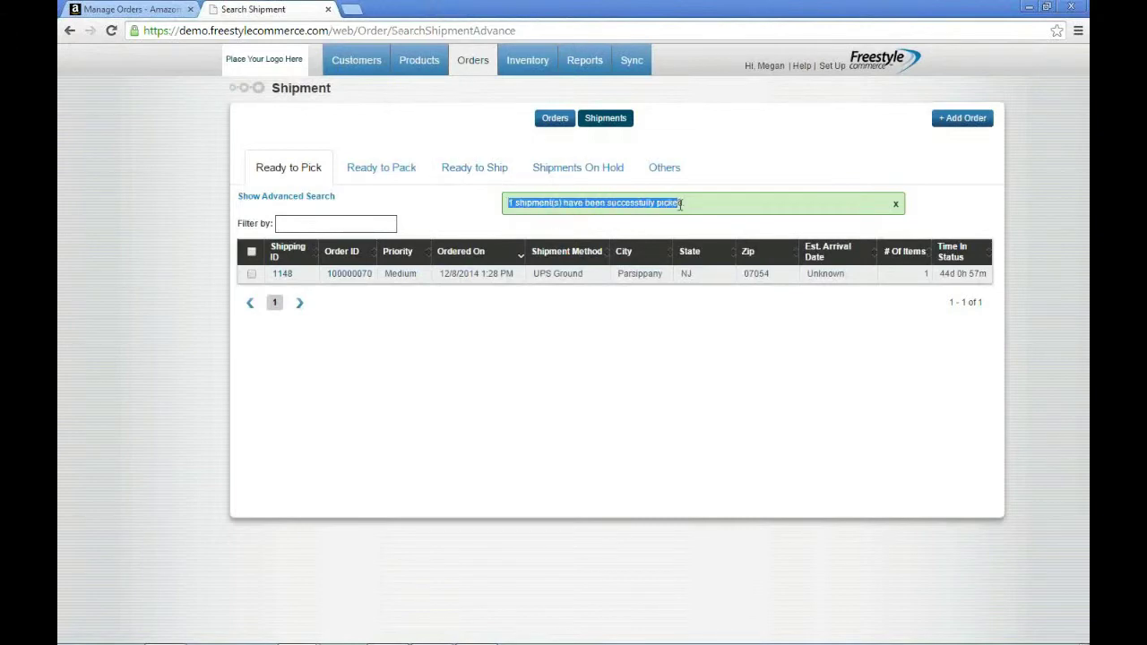
- Print the packing slip for the newest shipment that is ready to pack
click(401, 173)
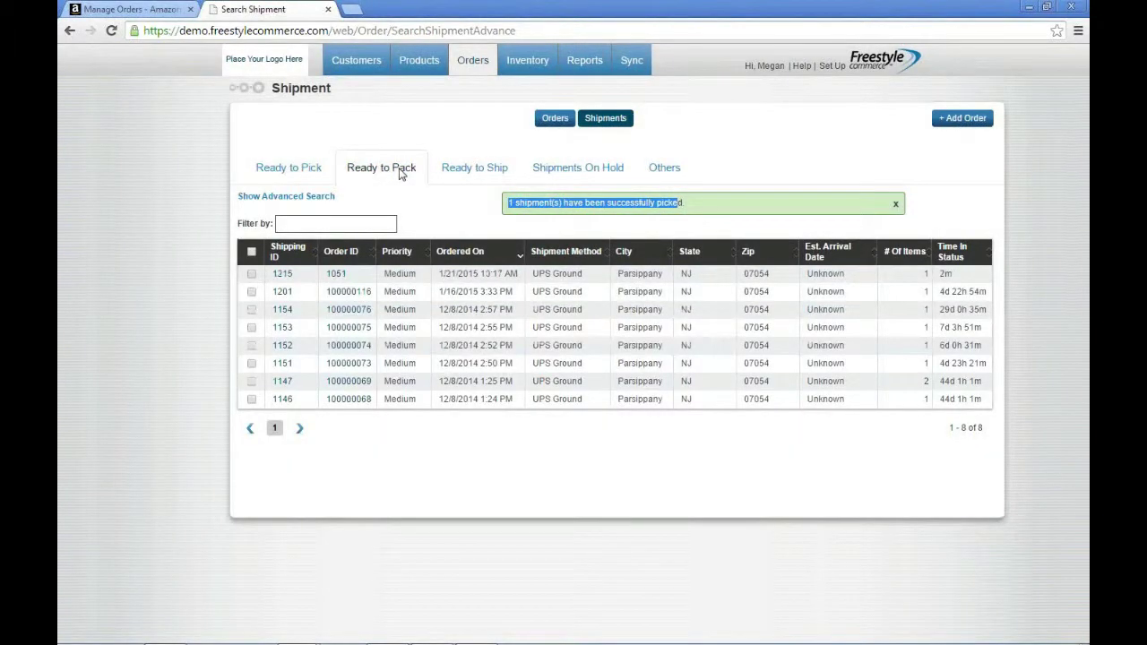
click(252, 274)
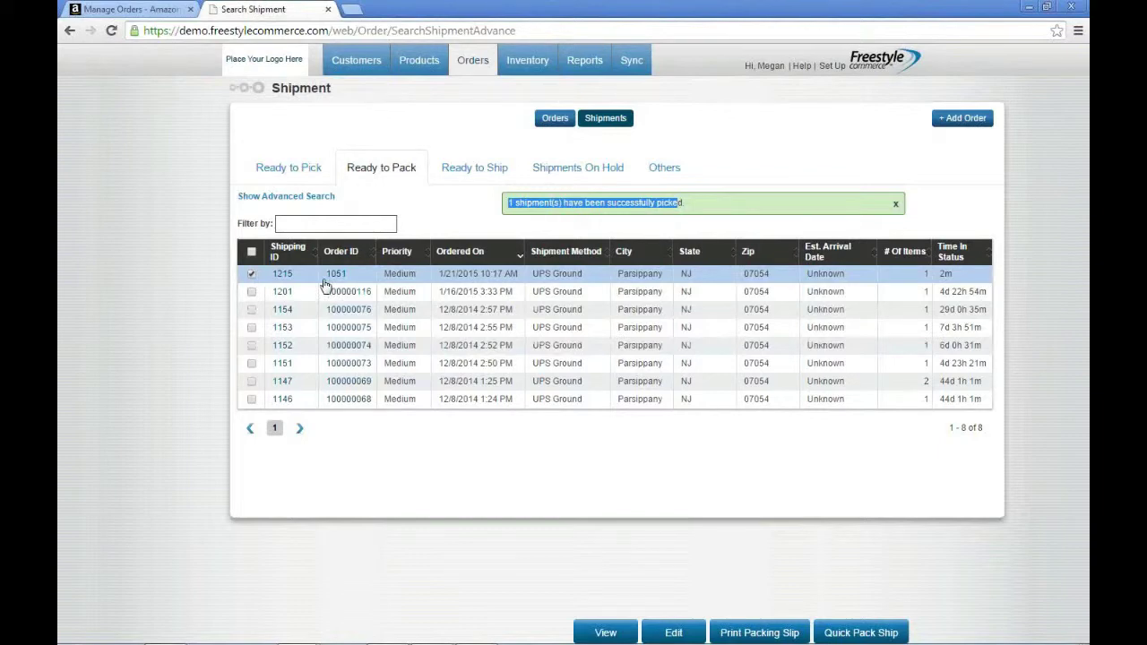
click(751, 633)
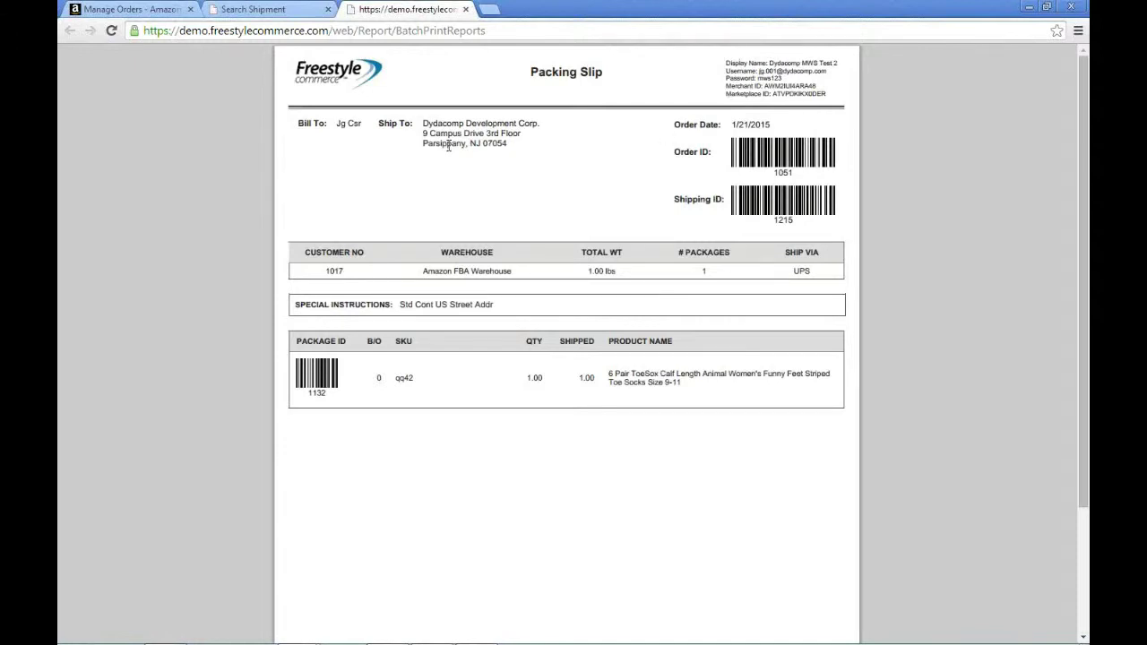
- Examine the order date, order ID and shipping ID on the packing slip
drag(728, 125, 789, 129)
drag(673, 152, 705, 154)
click(678, 205)
drag(678, 203, 704, 202)
click(695, 224)
- Review the item's SKU, quantity and product name on the packing slip, and close the slip
double_click(400, 377)
drag(525, 379, 555, 378)
drag(830, 373, 674, 374)
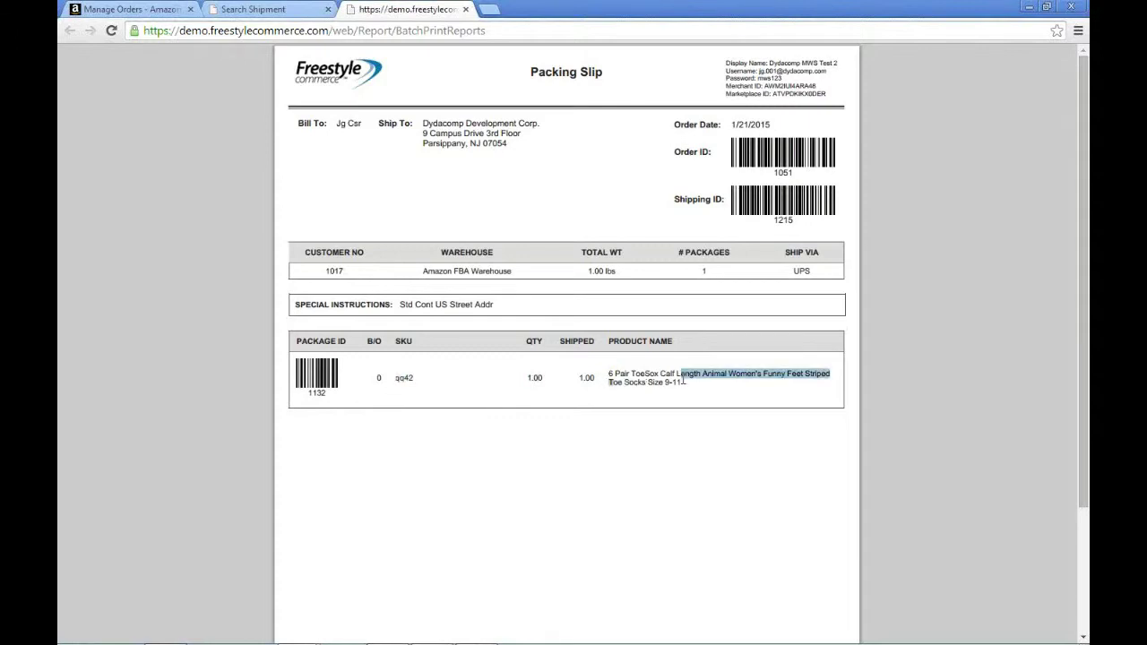
click(663, 429)
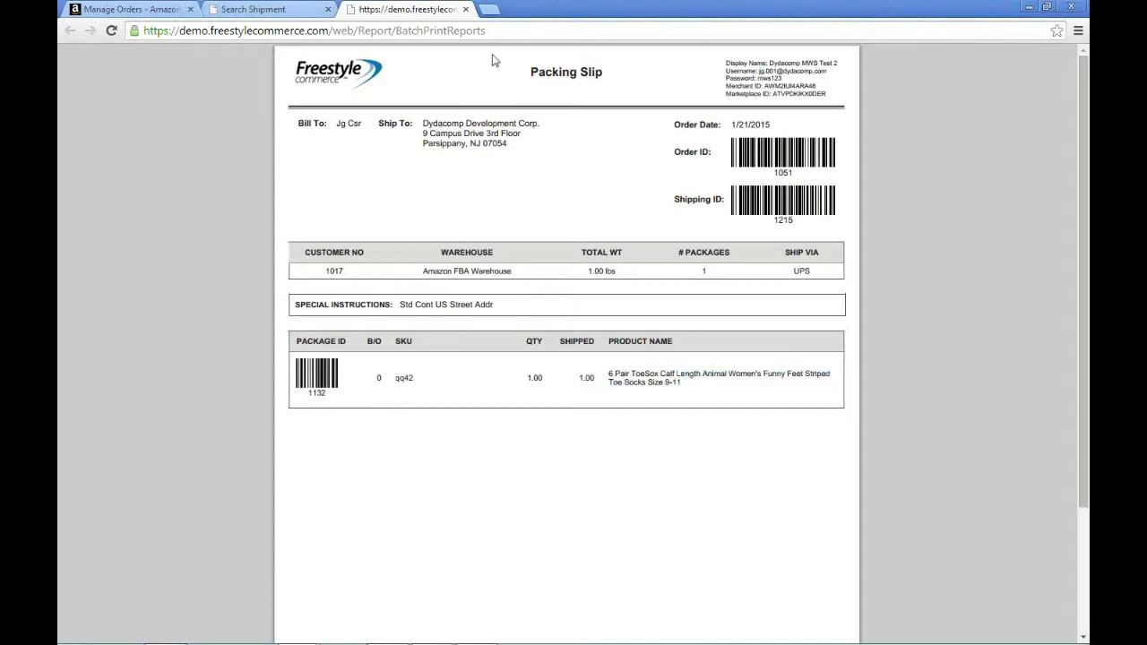
click(466, 10)
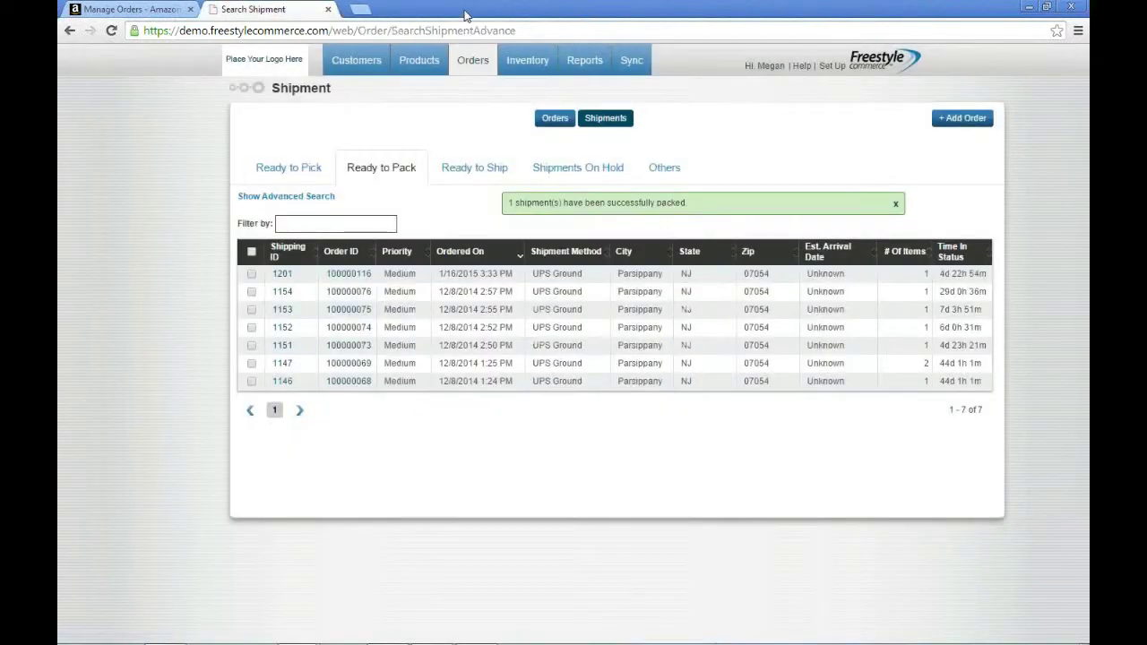
drag(508, 203, 701, 207)
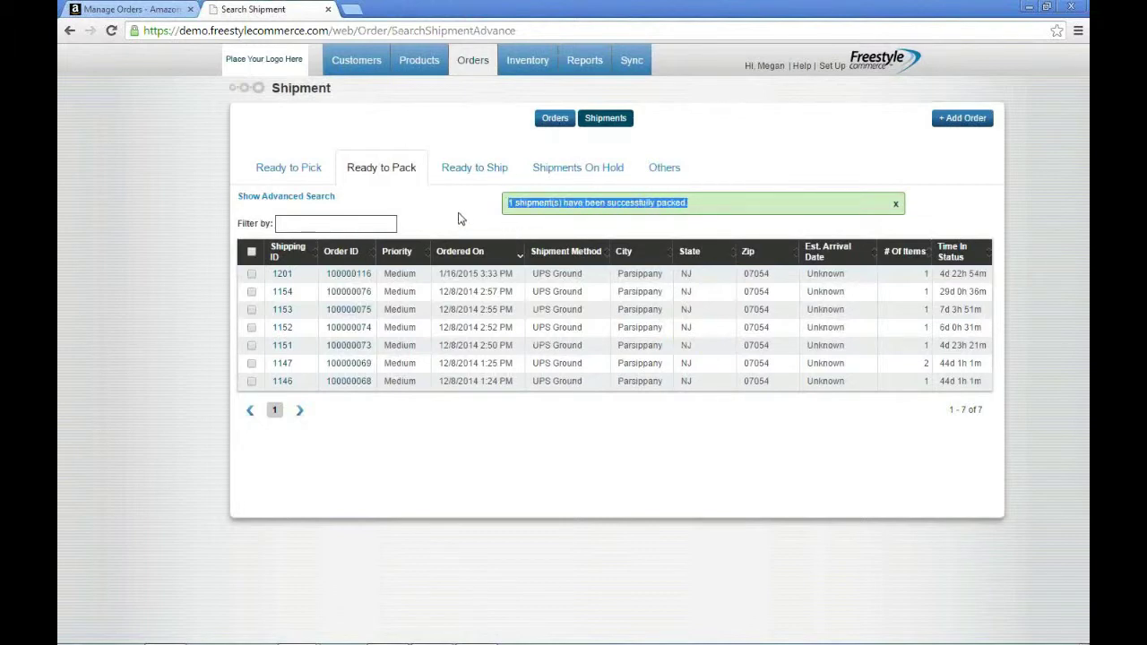
- Print the UPS Ground shipping label for the newest shipment that is ready to ship, and close the label
click(473, 171)
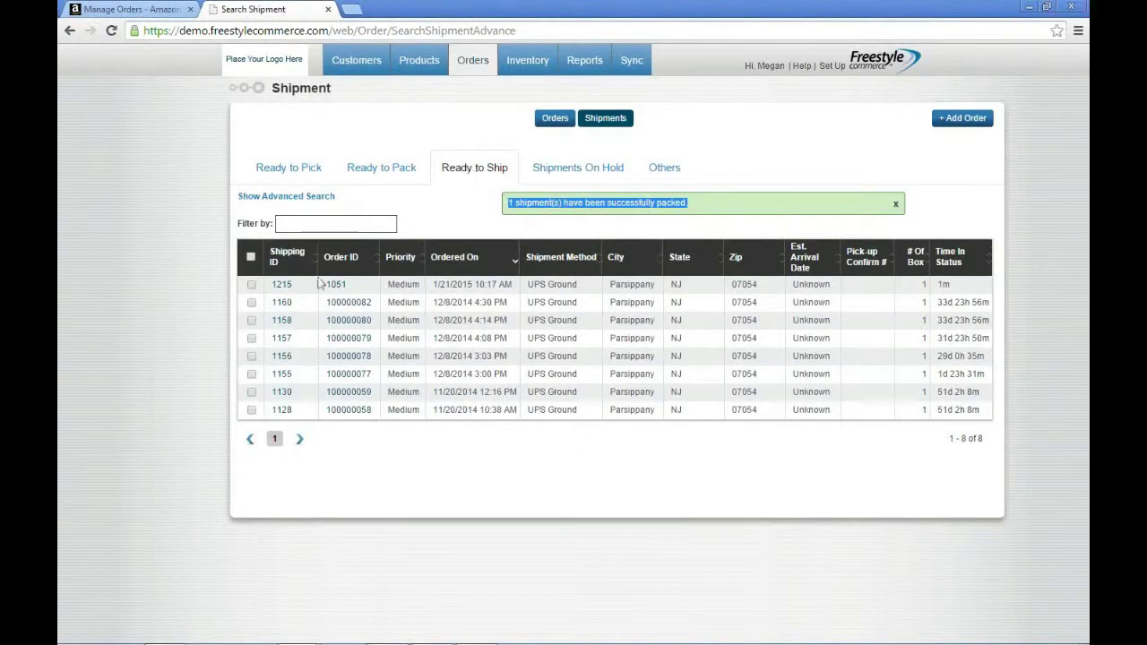
click(252, 285)
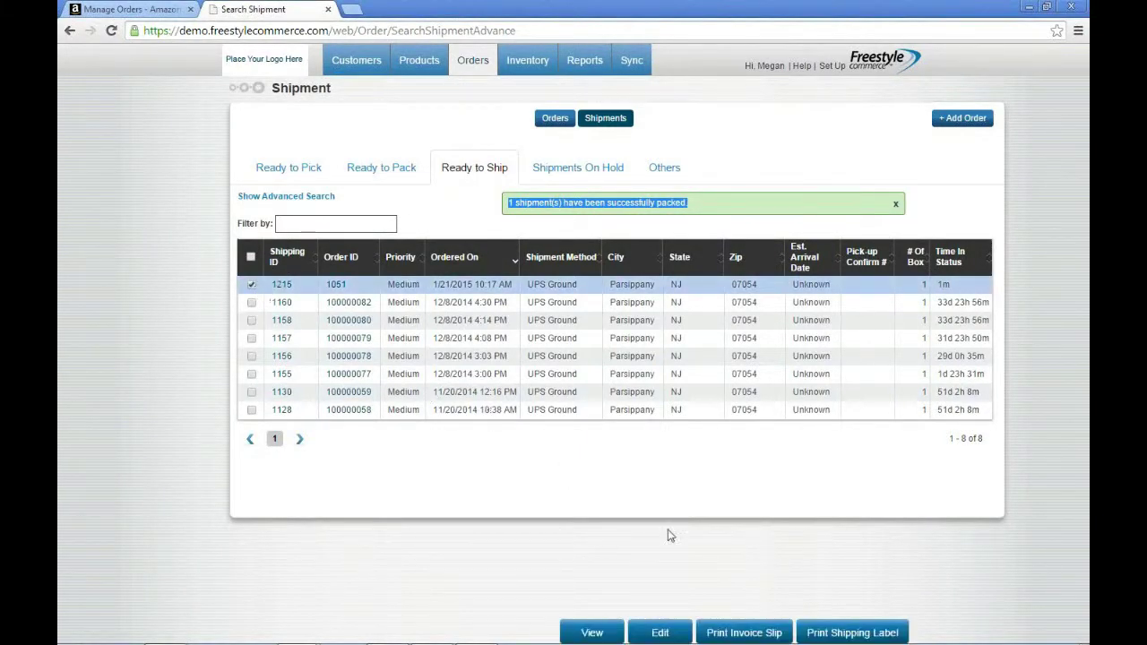
click(845, 633)
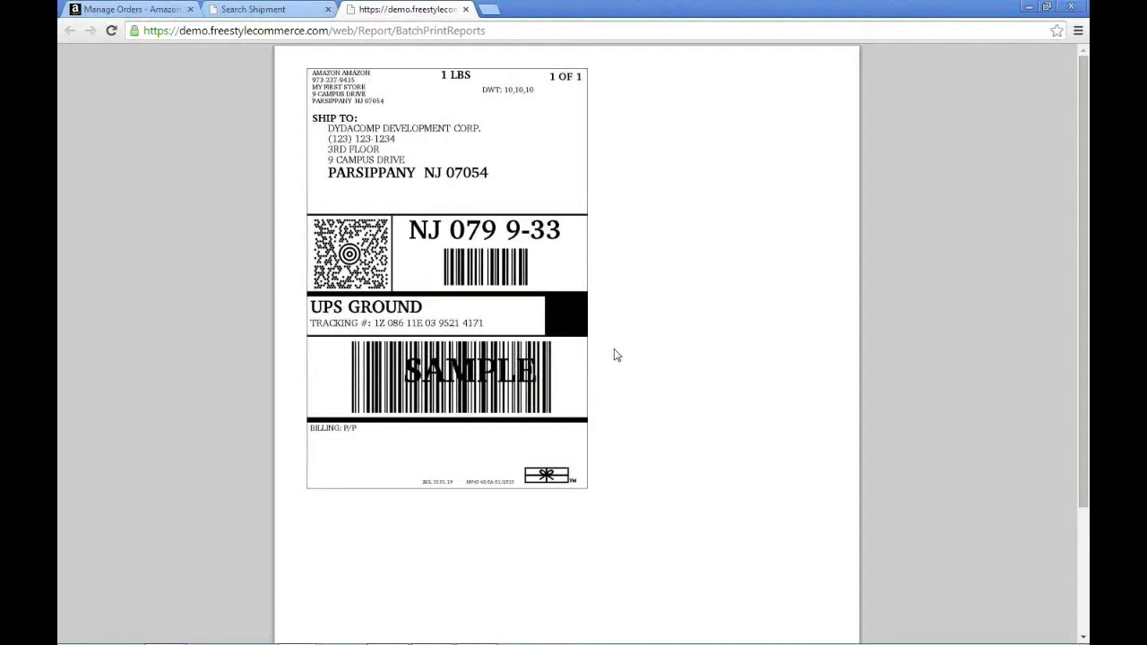
click(466, 9)
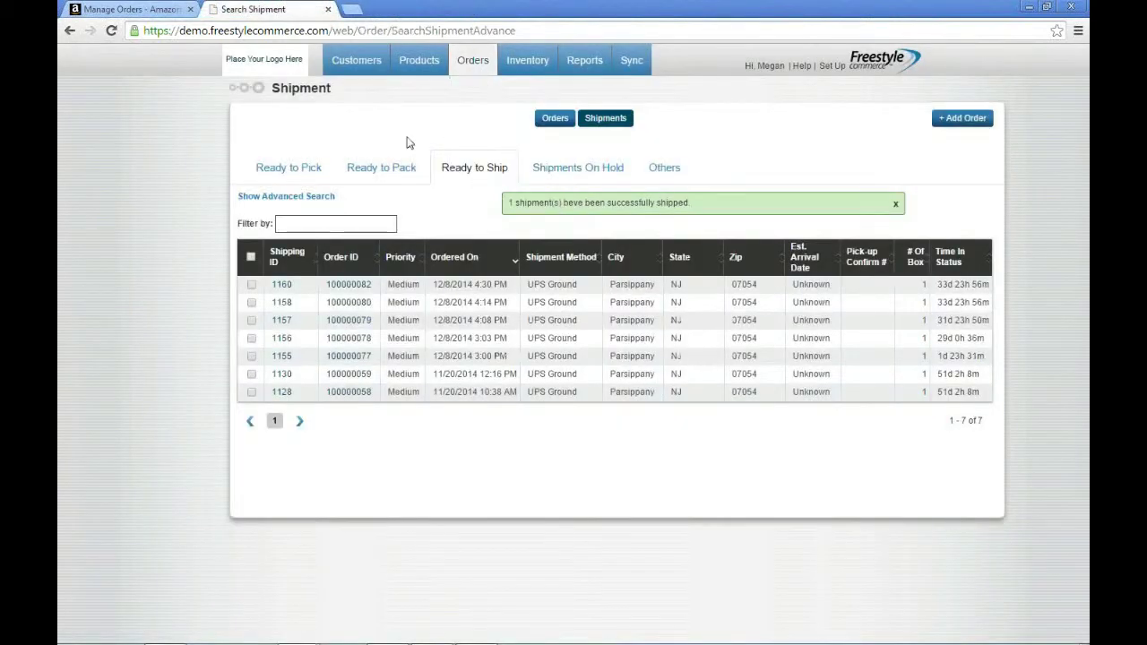
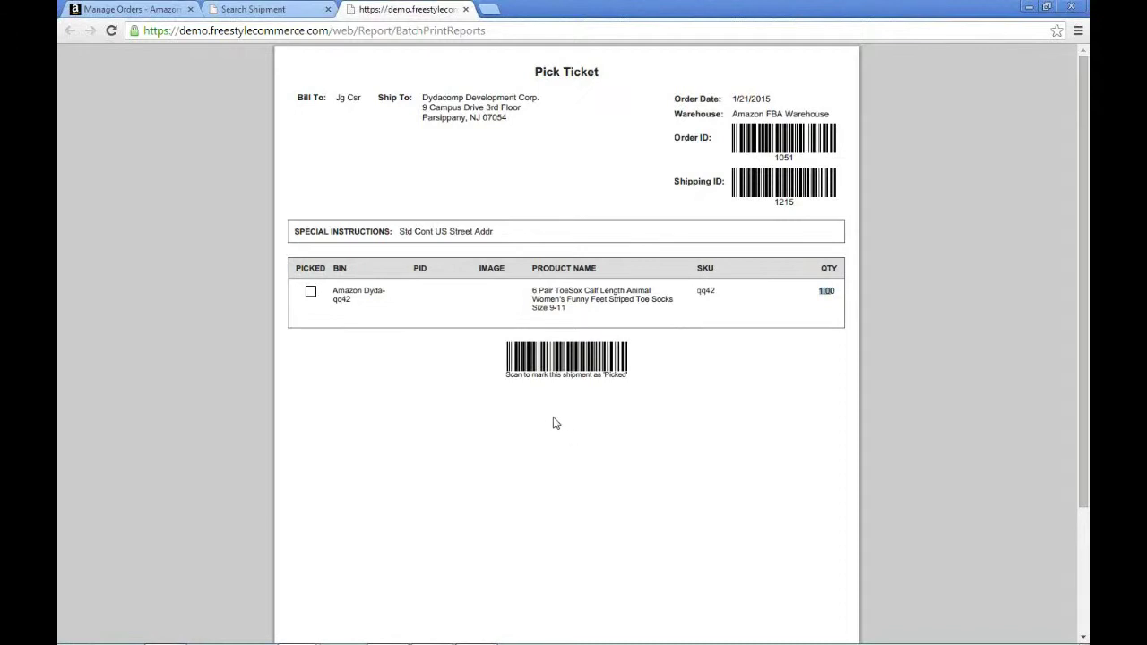
- Close the pick ticket and print the packing slip for the newest shipment ready to pack
click(465, 9)
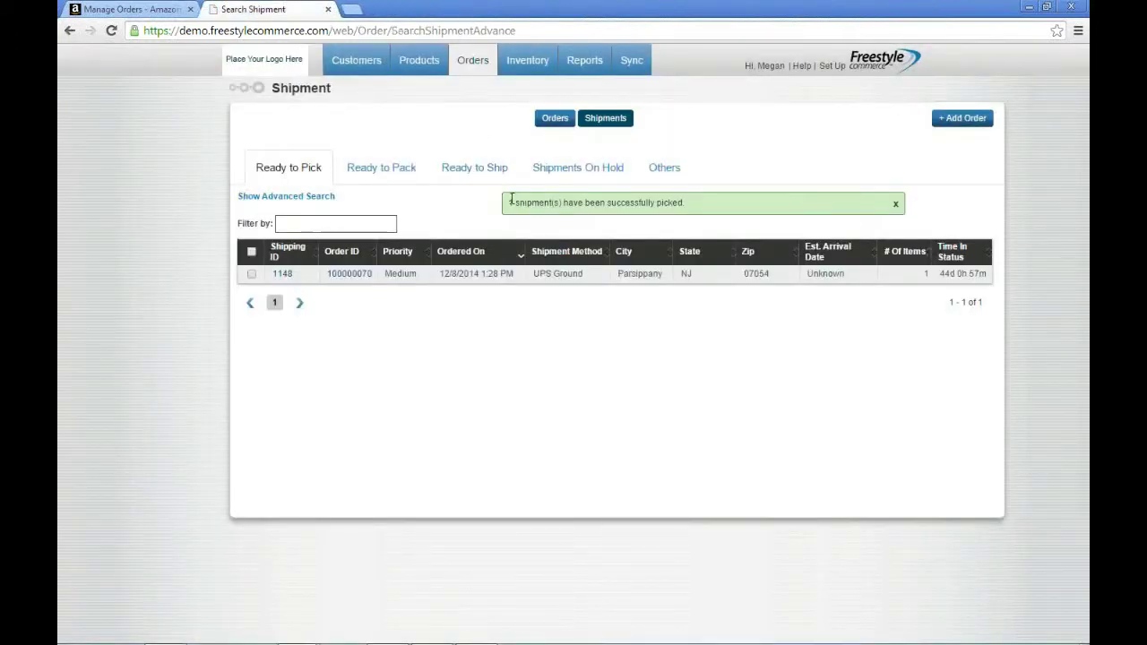
drag(508, 201, 681, 204)
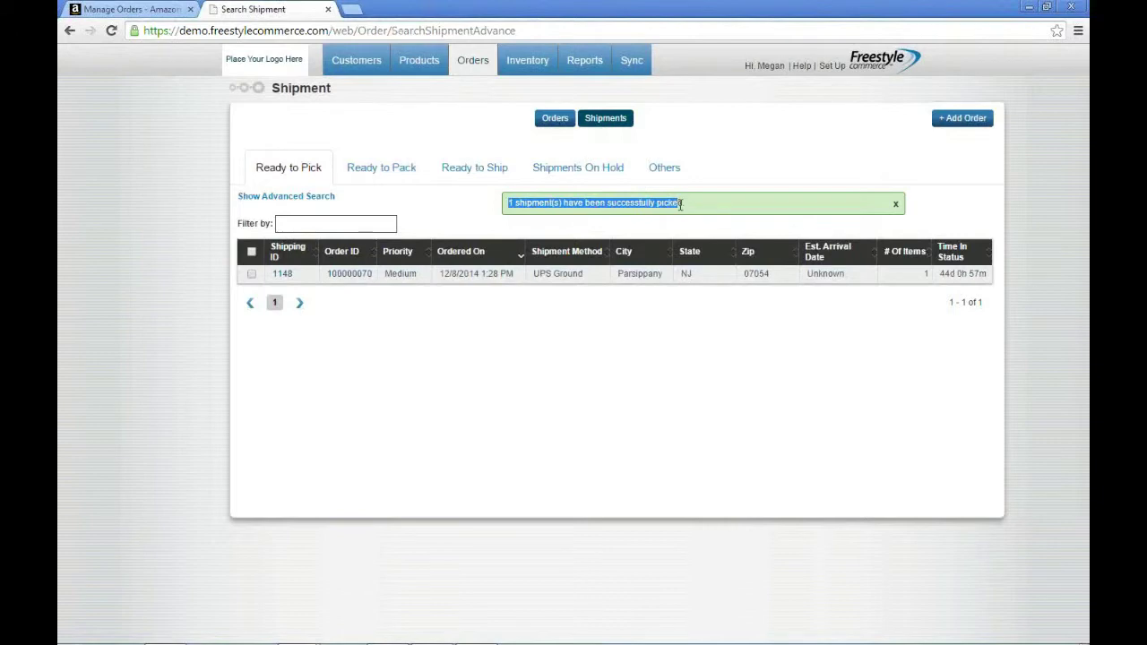
click(400, 175)
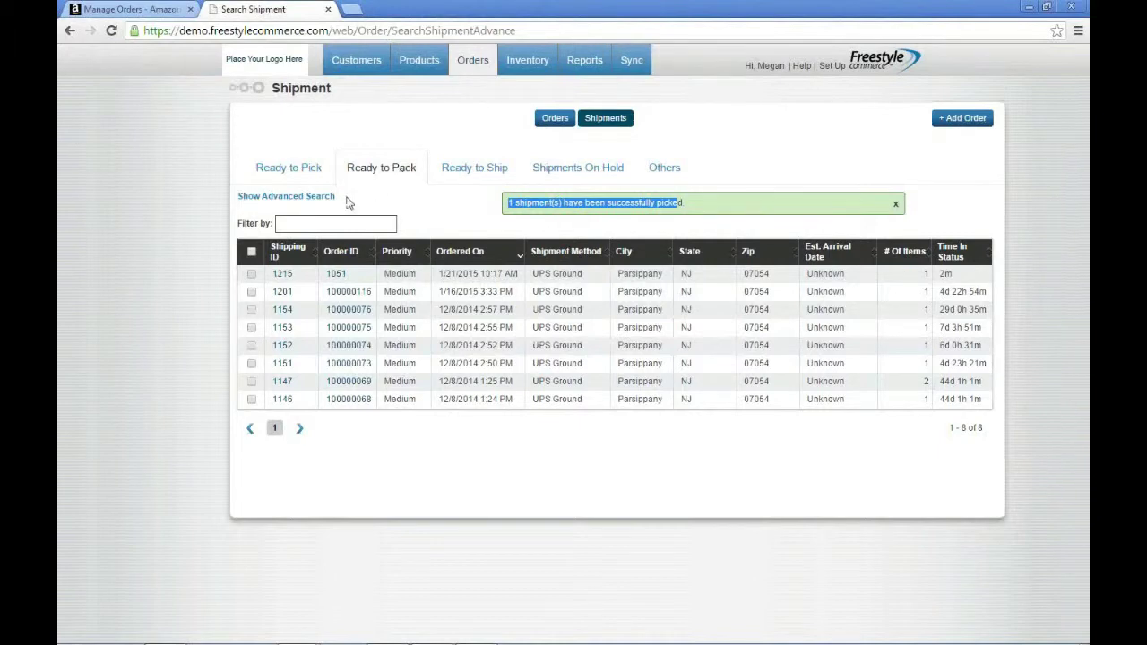
click(252, 276)
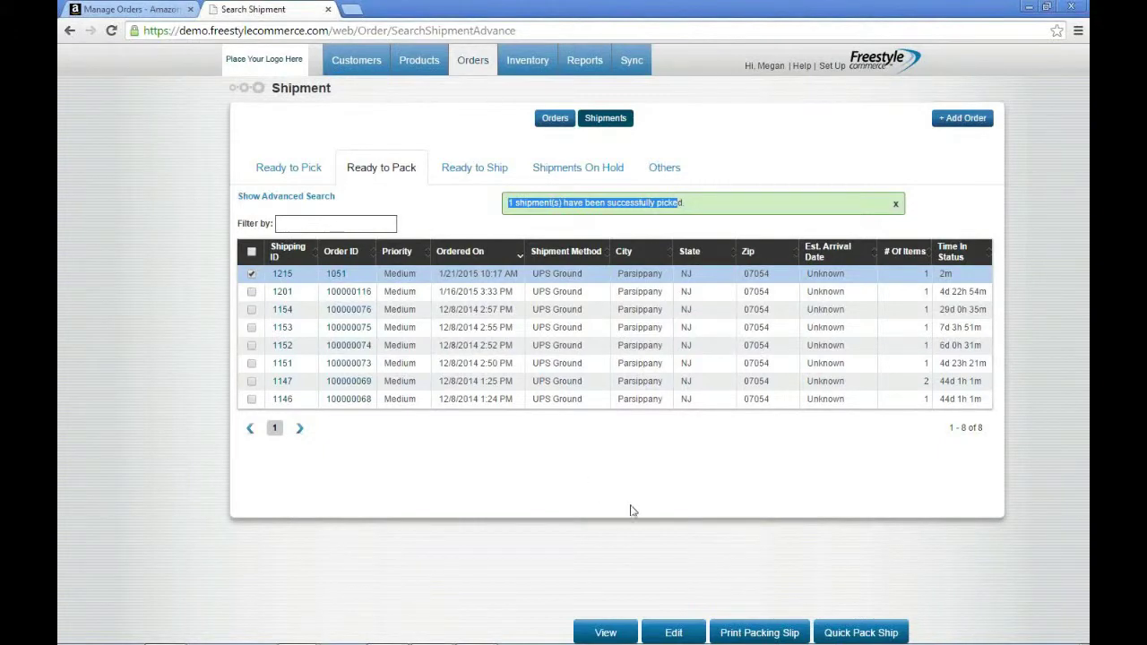
click(751, 633)
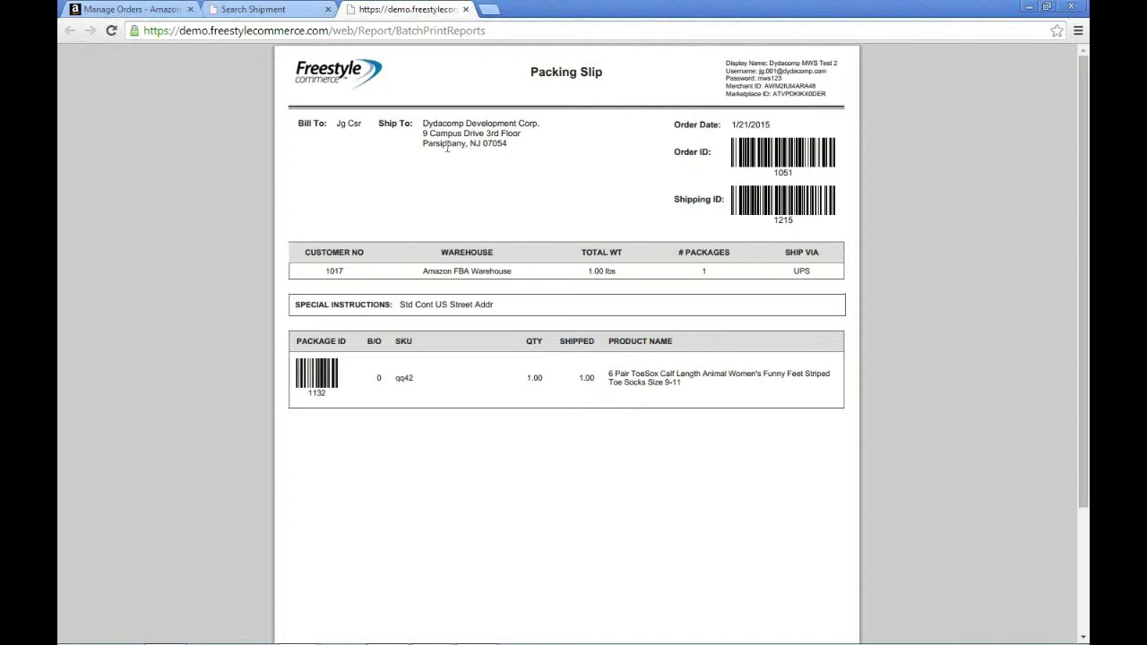
- Check the packing slip's order date, order ID and shipping ID
triple_click(787, 127)
drag(672, 151, 705, 152)
drag(678, 199, 698, 200)
click(695, 226)
- Check the SKU, quantity and product name of the item on the packing slip, and close the slip
drag(393, 377, 432, 377)
drag(526, 377, 557, 378)
click(618, 381)
drag(678, 375, 673, 404)
click(664, 429)
click(466, 10)
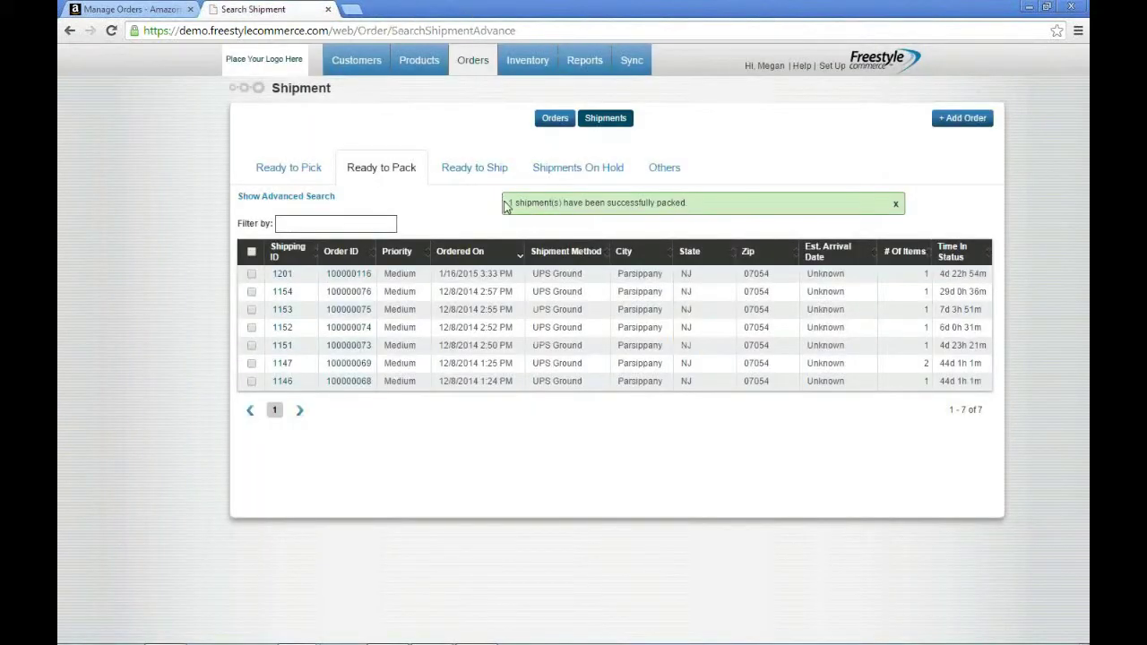
drag(507, 207, 700, 206)
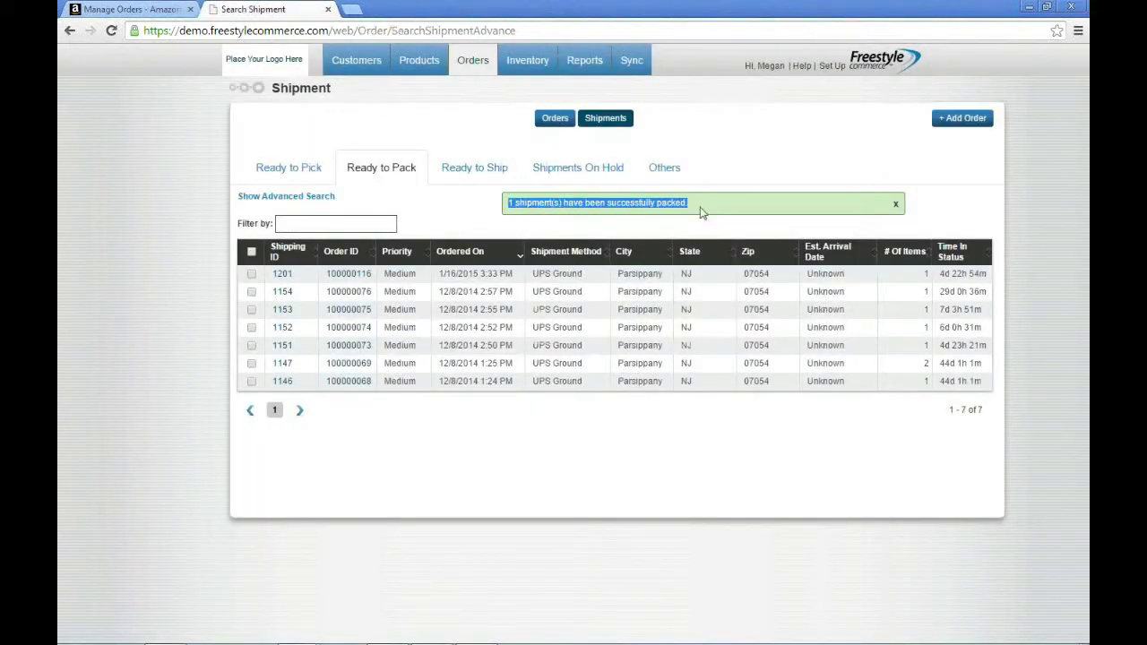
- Print the shipping label for the newest shipment in the Ready to Ship list and close the label
click(474, 169)
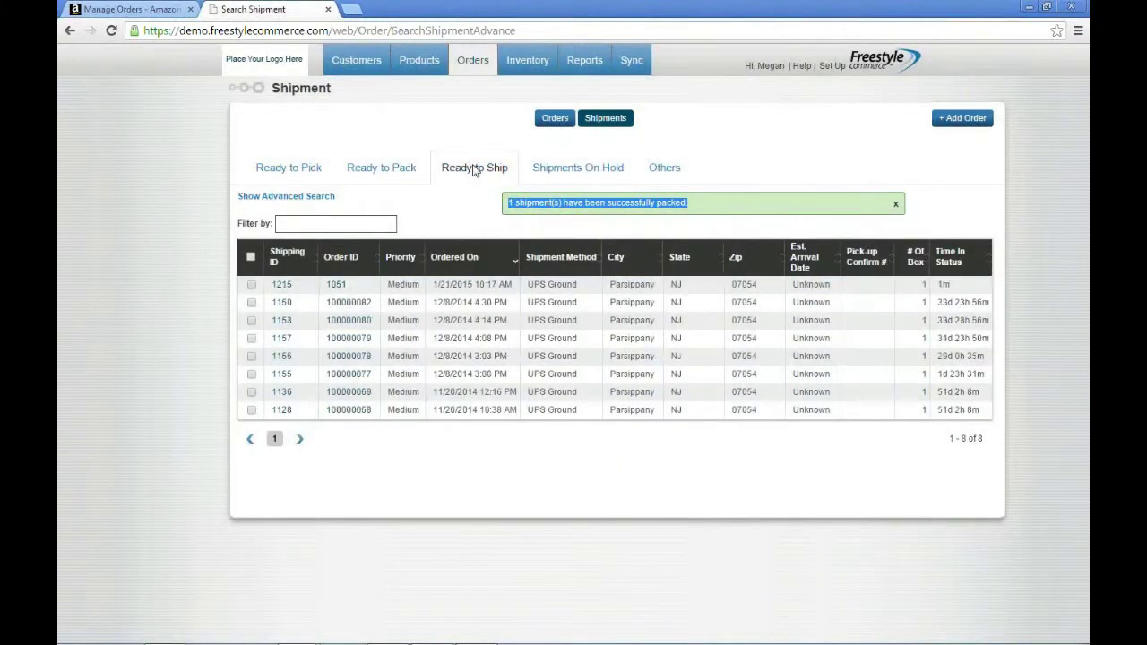
click(252, 285)
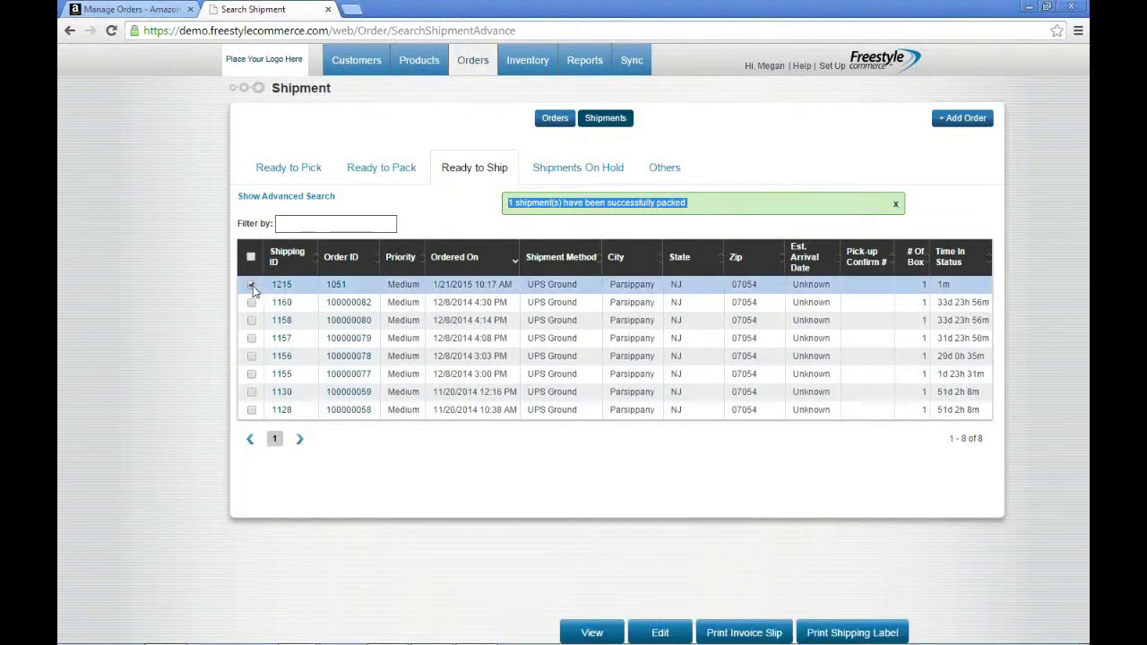
click(843, 633)
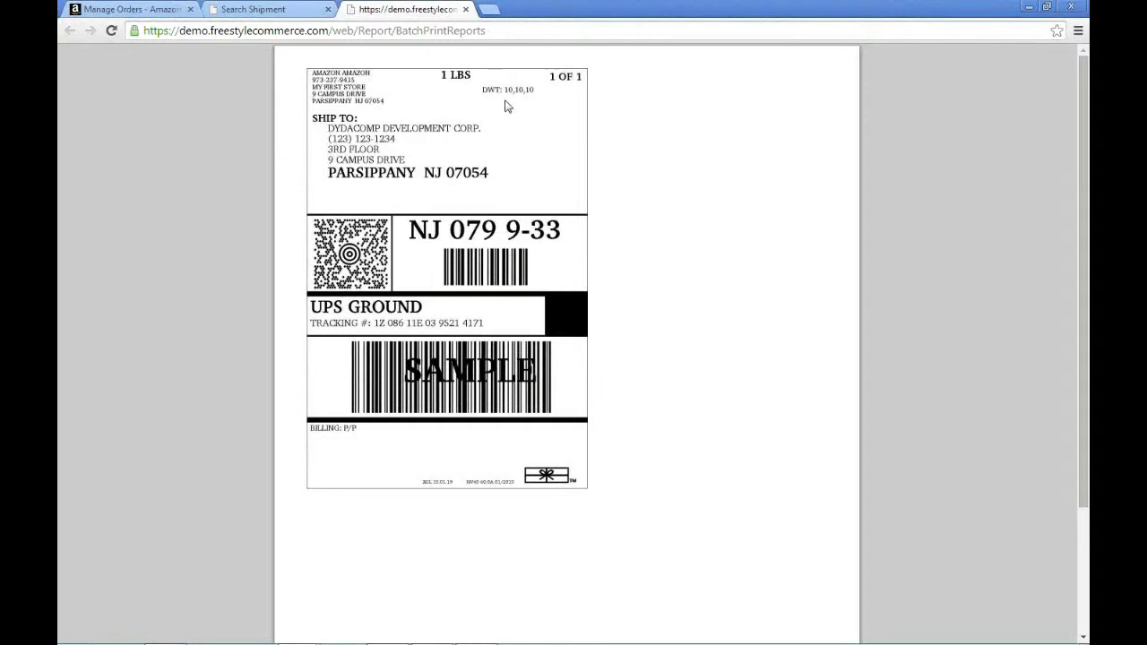
click(467, 10)
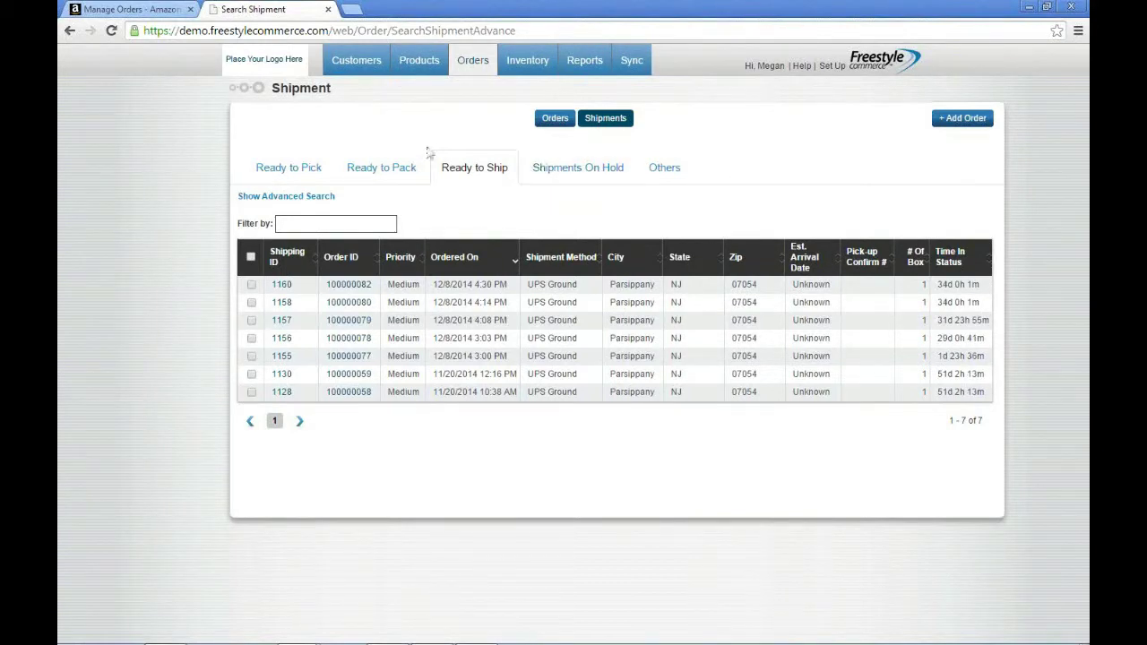
- Switch to Amazon Seller Central, check the order's shipping status and reload the order details
click(148, 10)
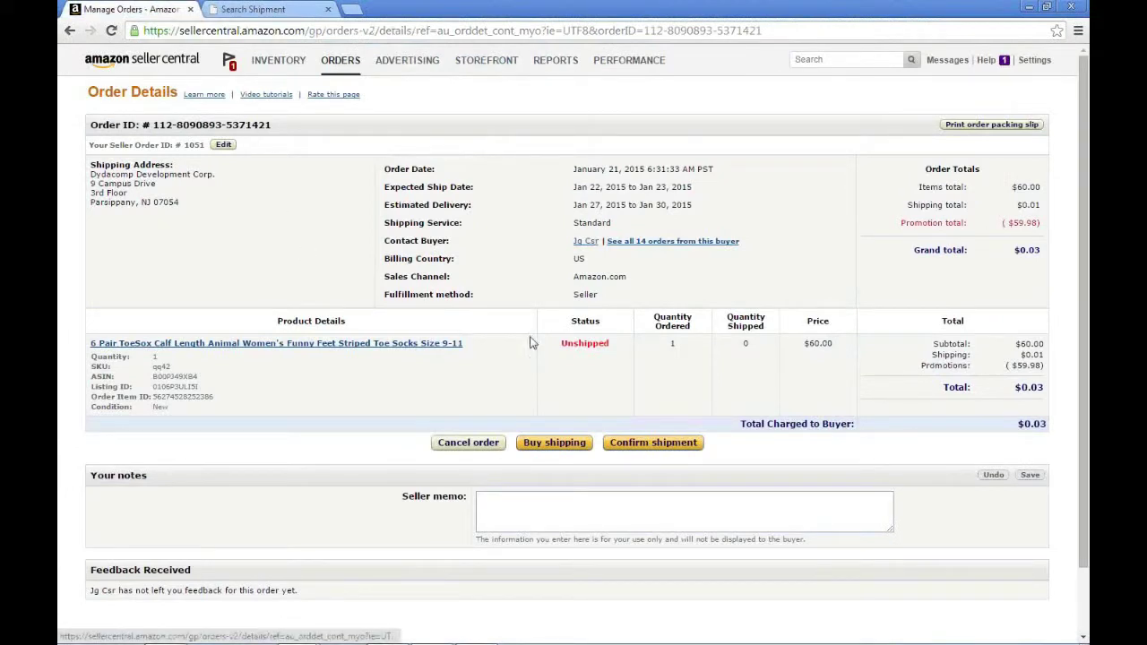
double_click(563, 343)
click(539, 394)
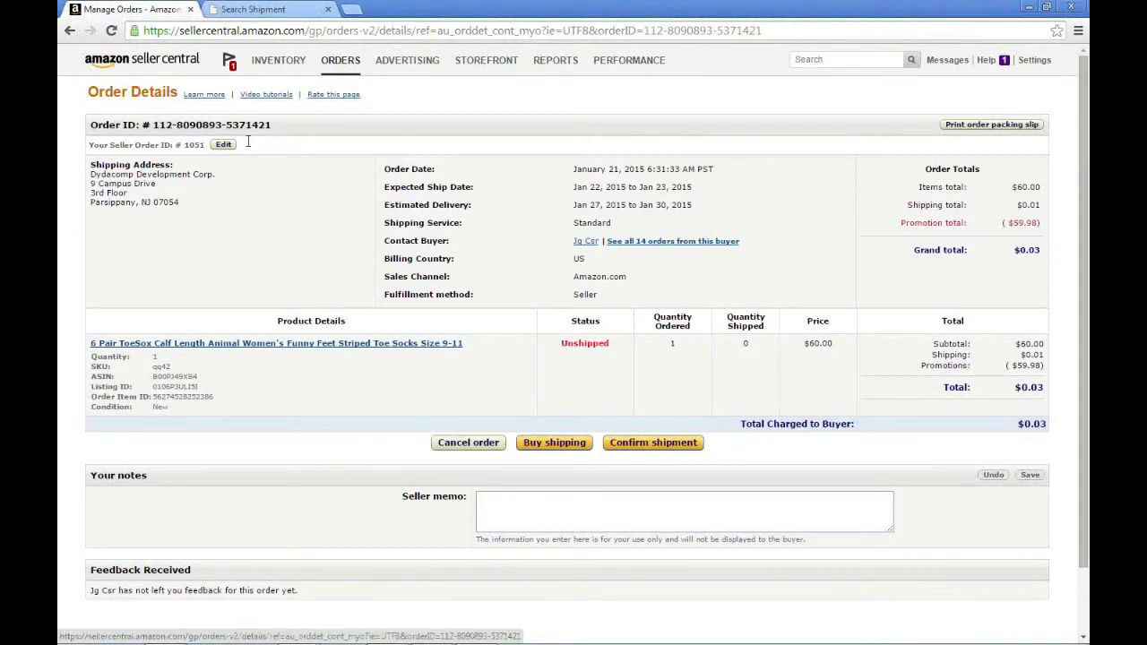
click(111, 31)
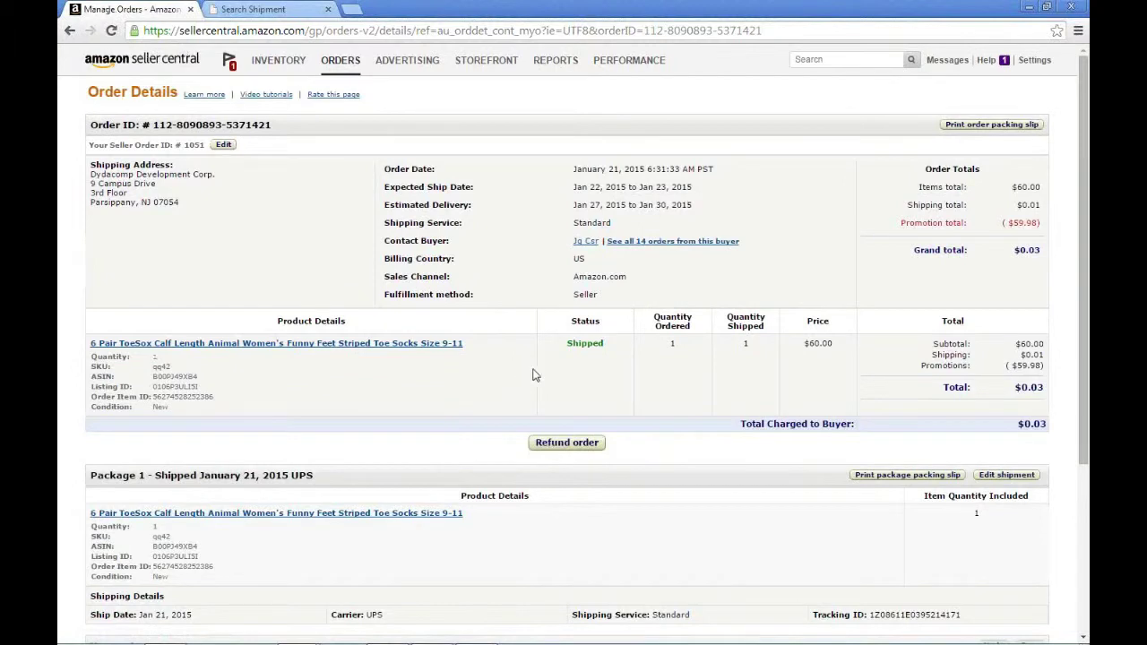
- Check the order's refreshed status and the package's tracking ID in the shipping details
drag(568, 344, 614, 343)
click(615, 391)
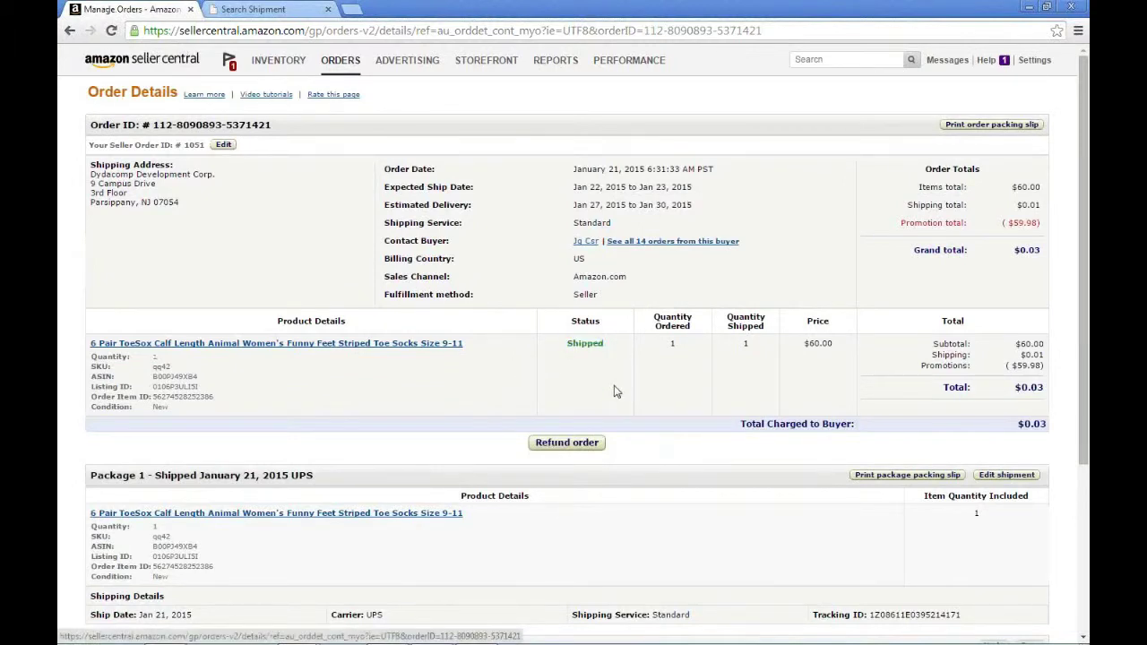
scroll(615, 391, down, 3)
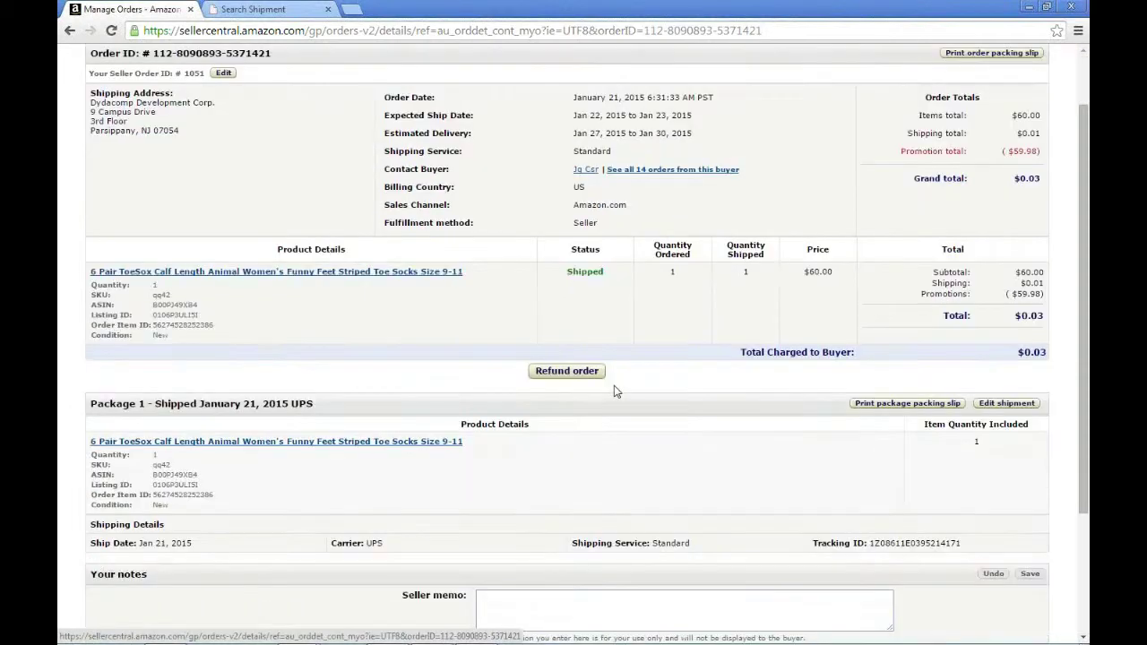
drag(870, 472, 989, 477)
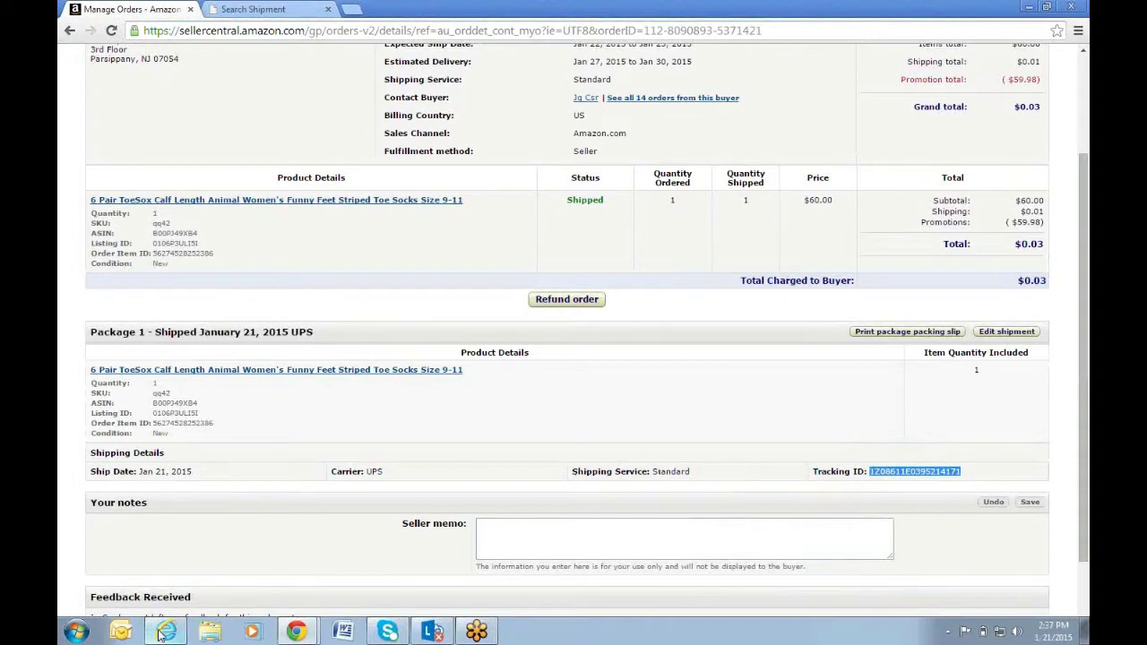
- Switch to the buyer's Amazon account in Internet Explorer, check the newest open order's status and list all orders
click(163, 633)
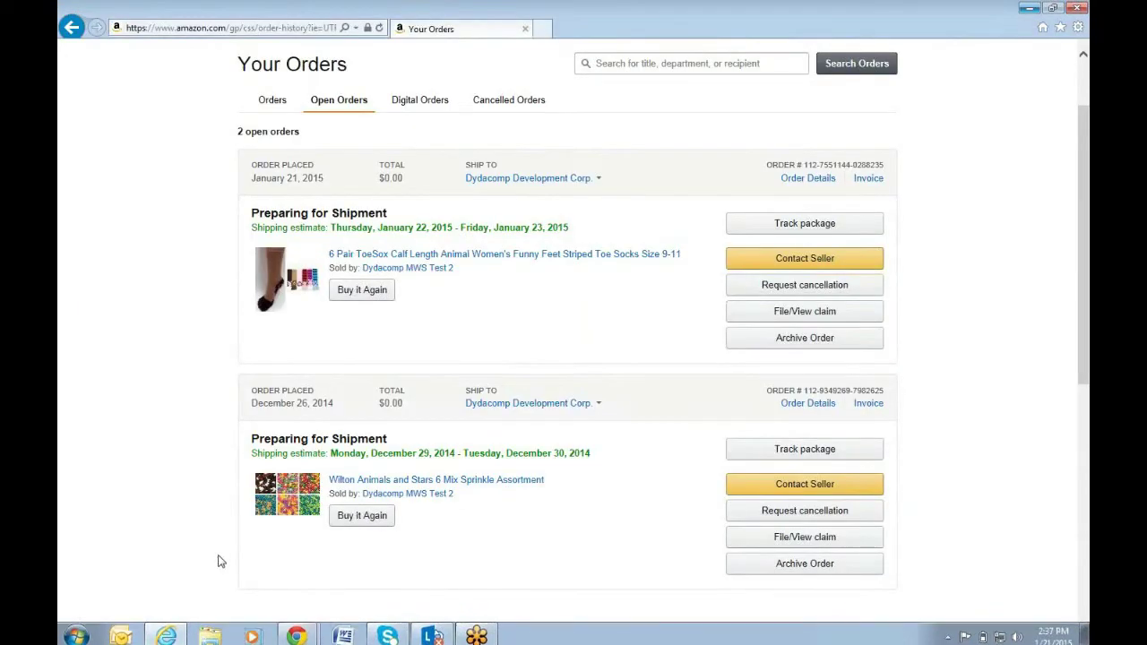
drag(252, 215, 387, 215)
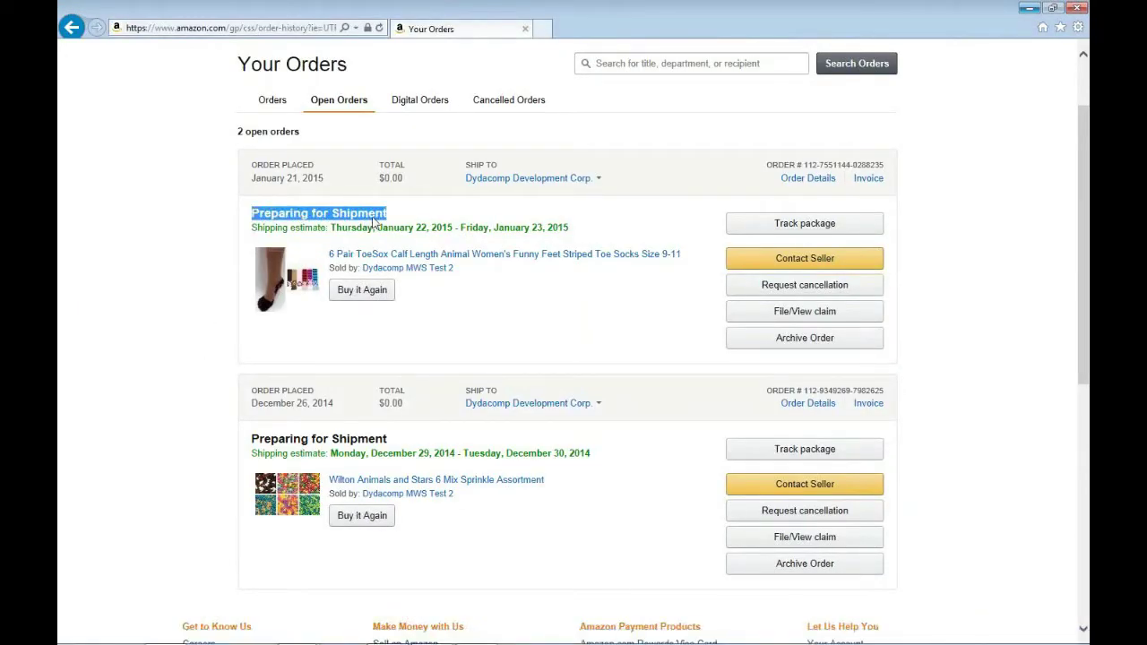
click(273, 100)
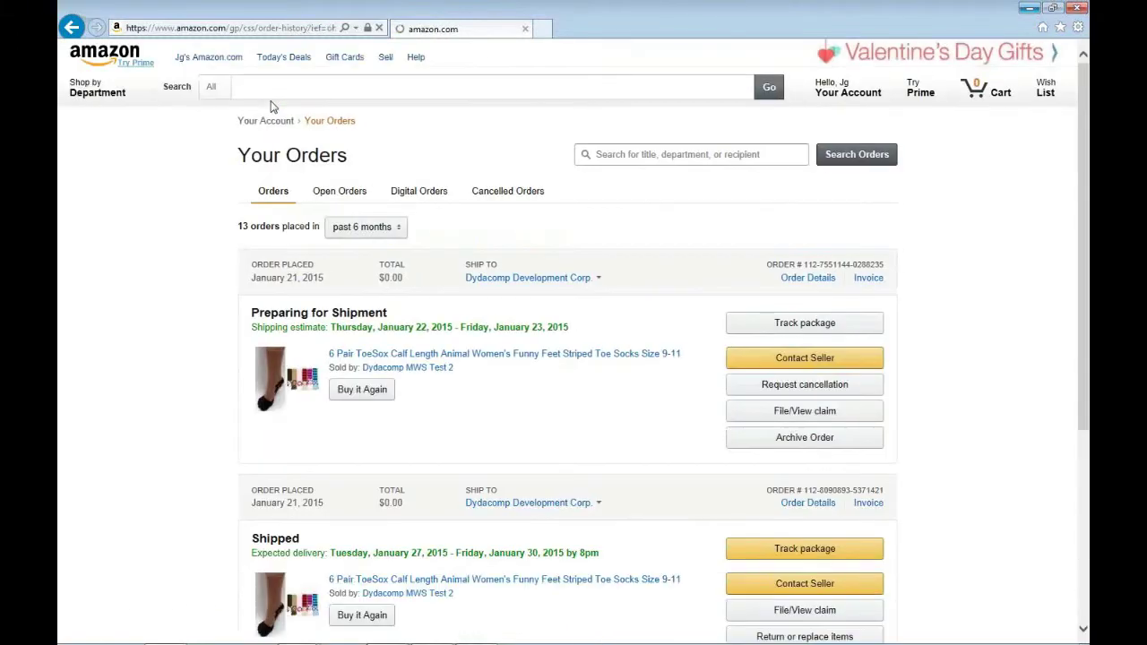
- Check the status of the second January 21, 2015 order, open its shipment tracking and check the tracking number
scroll(253, 287, down, 2)
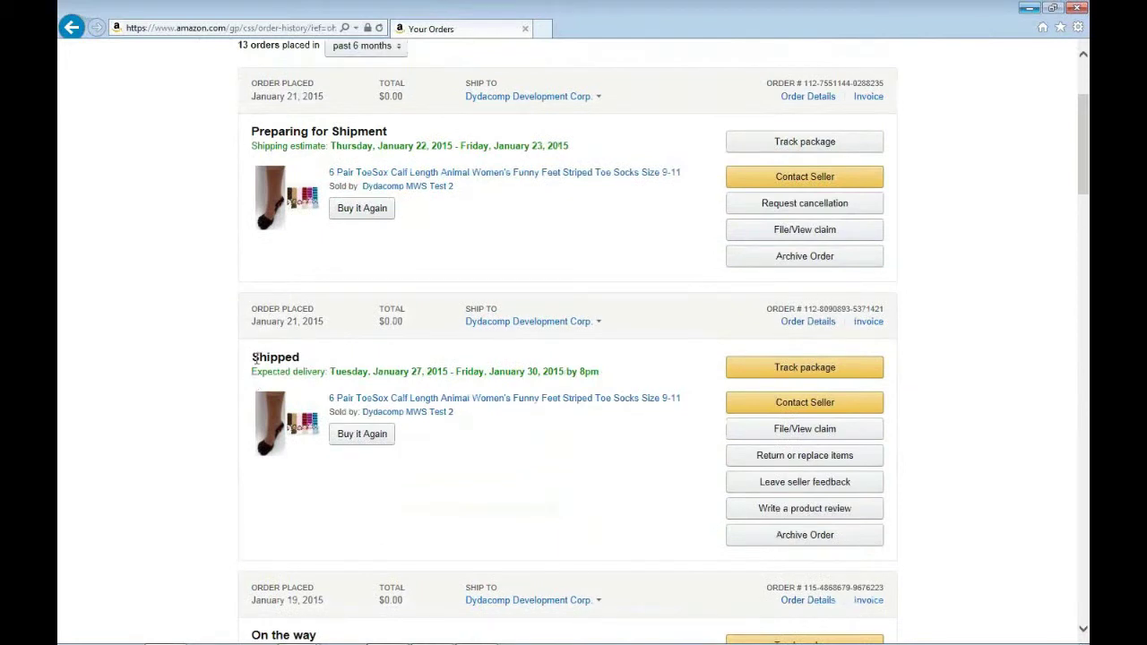
drag(250, 357, 316, 359)
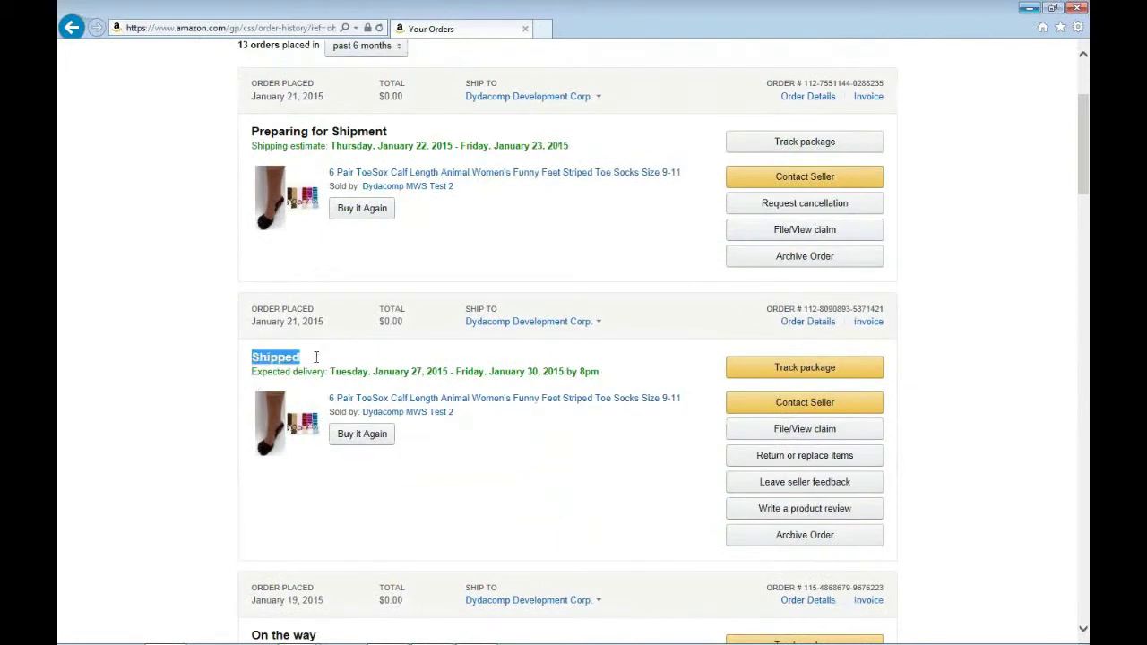
click(768, 374)
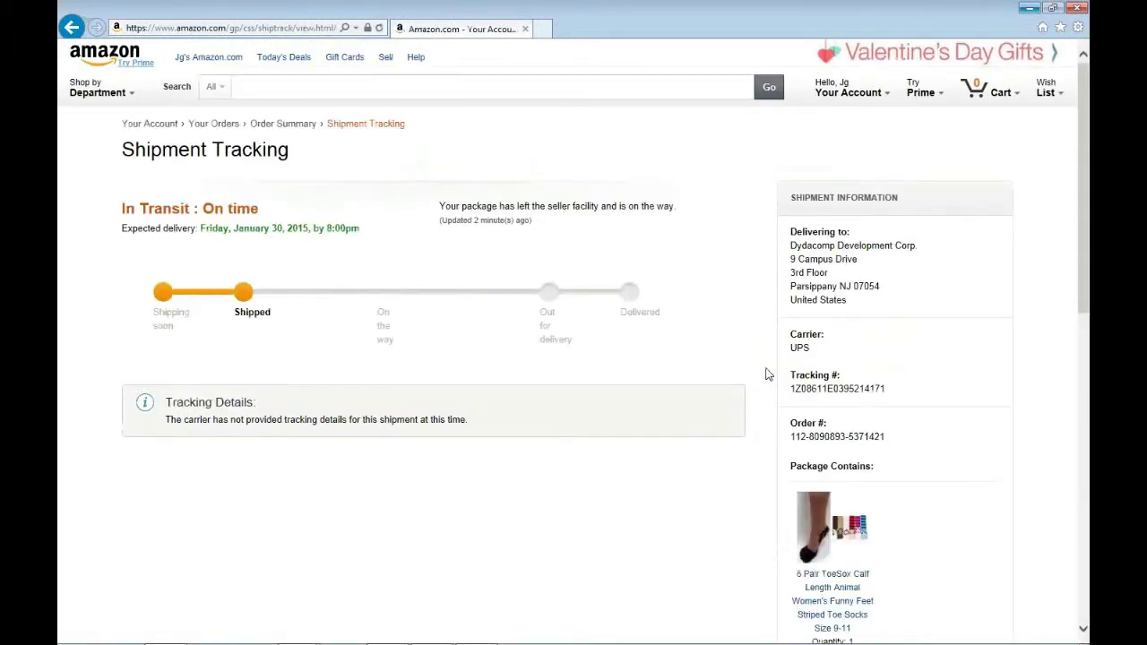
drag(791, 391, 888, 393)
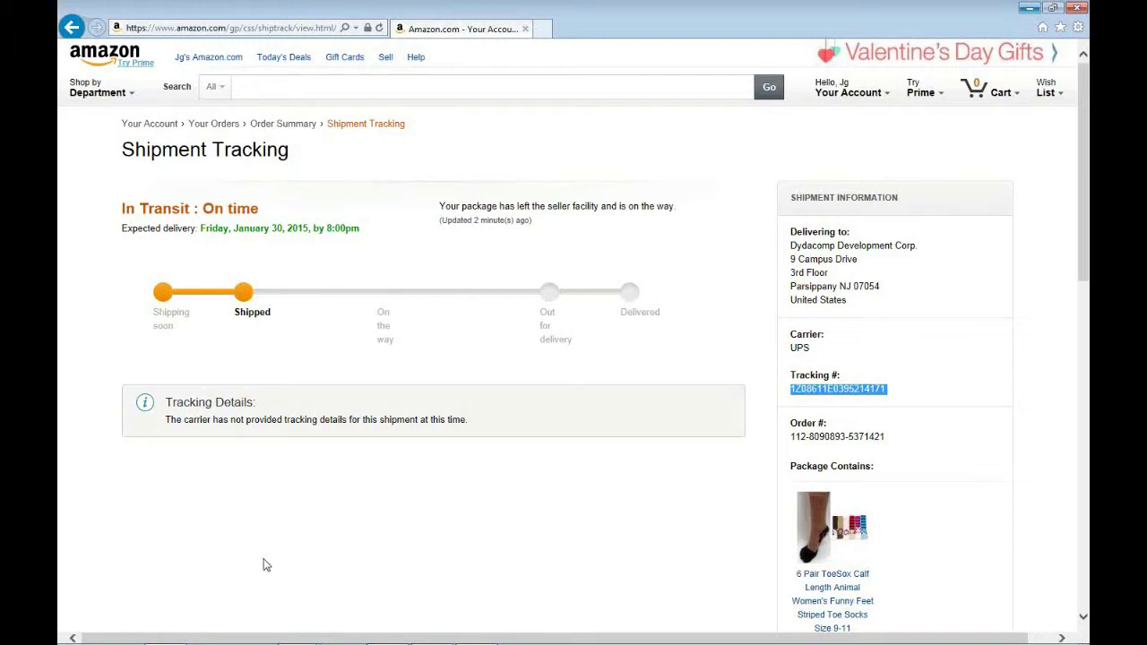
- Return to Manage Orders in Seller Central in Chrome and check the fulfillment method of the MailOrder Manager CD-ROM order
mouse_move(255, 635)
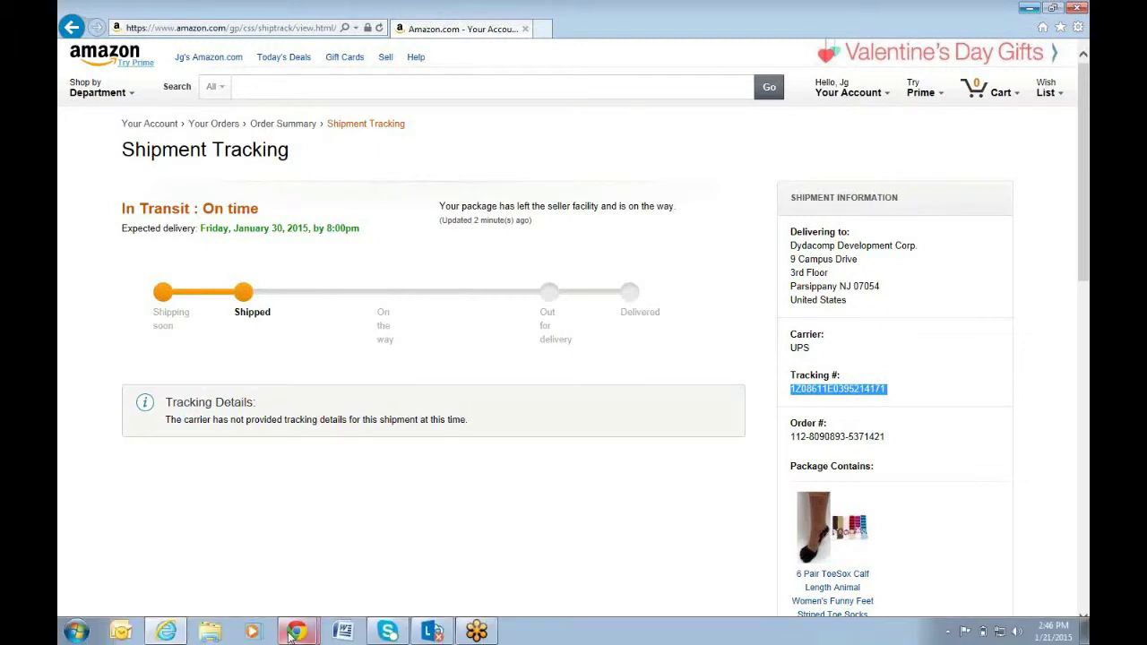
mouse_move(296, 632)
click(287, 579)
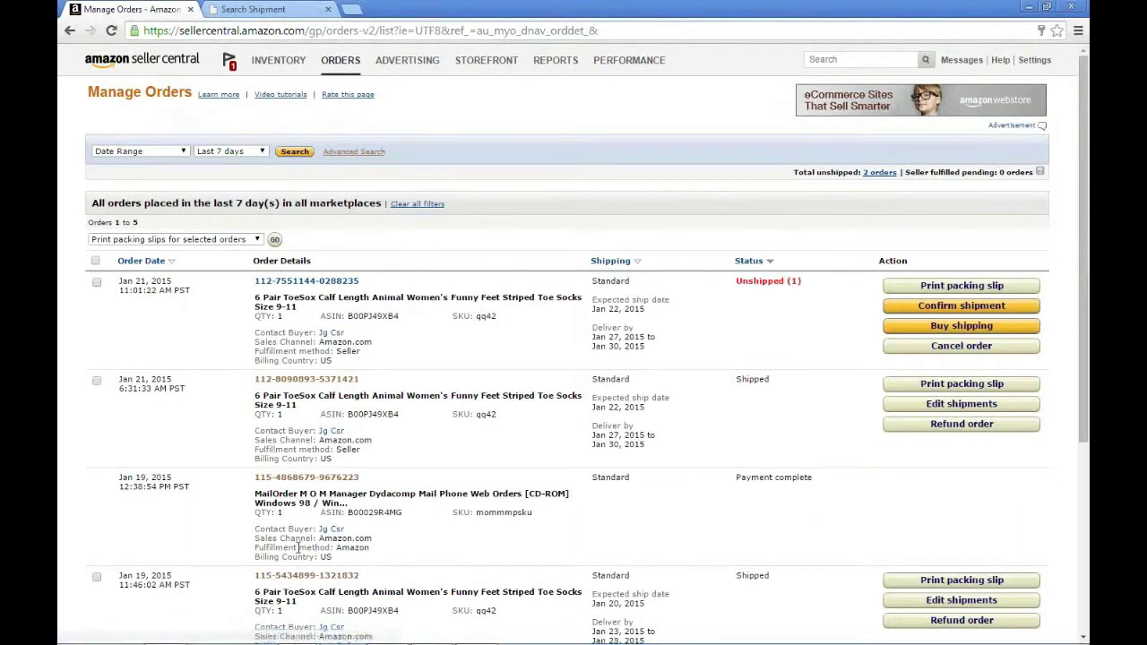
drag(258, 549, 370, 551)
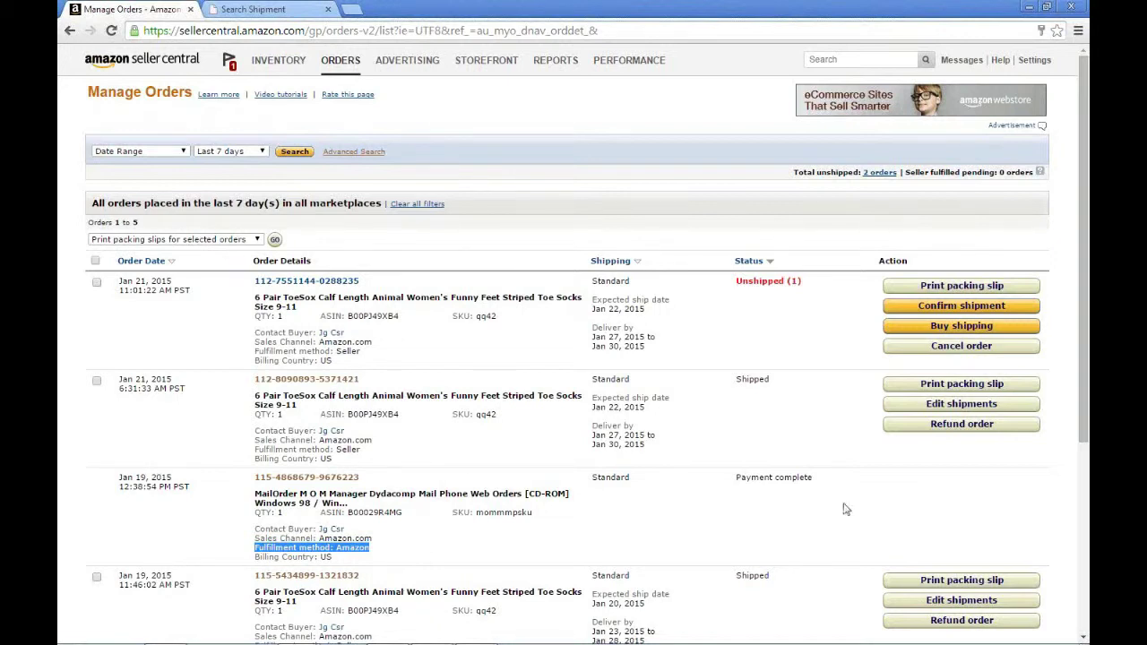
- Check the status and the order ID of the Amazon-fulfilled MailOrder Manager order
drag(737, 478, 825, 475)
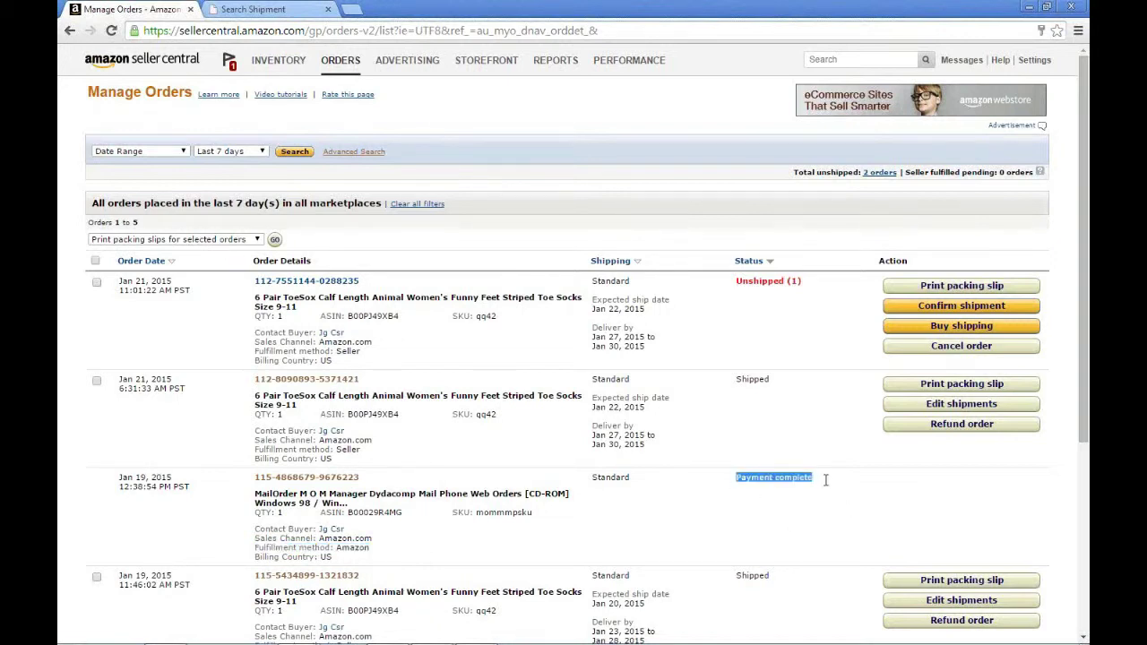
click(784, 520)
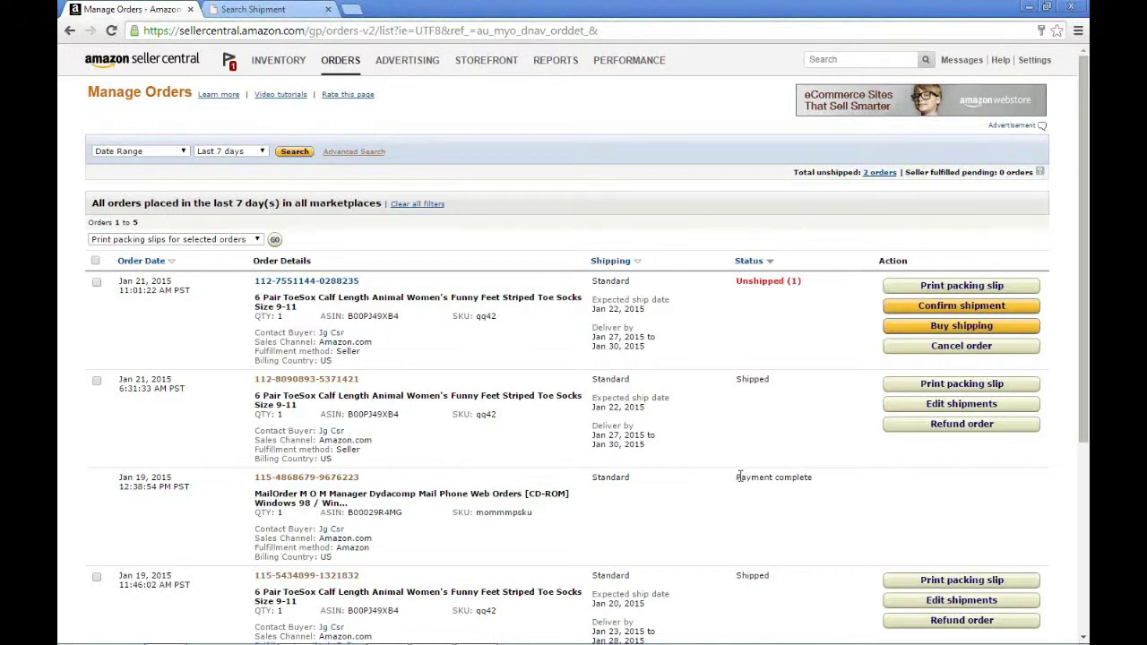
drag(736, 476, 814, 480)
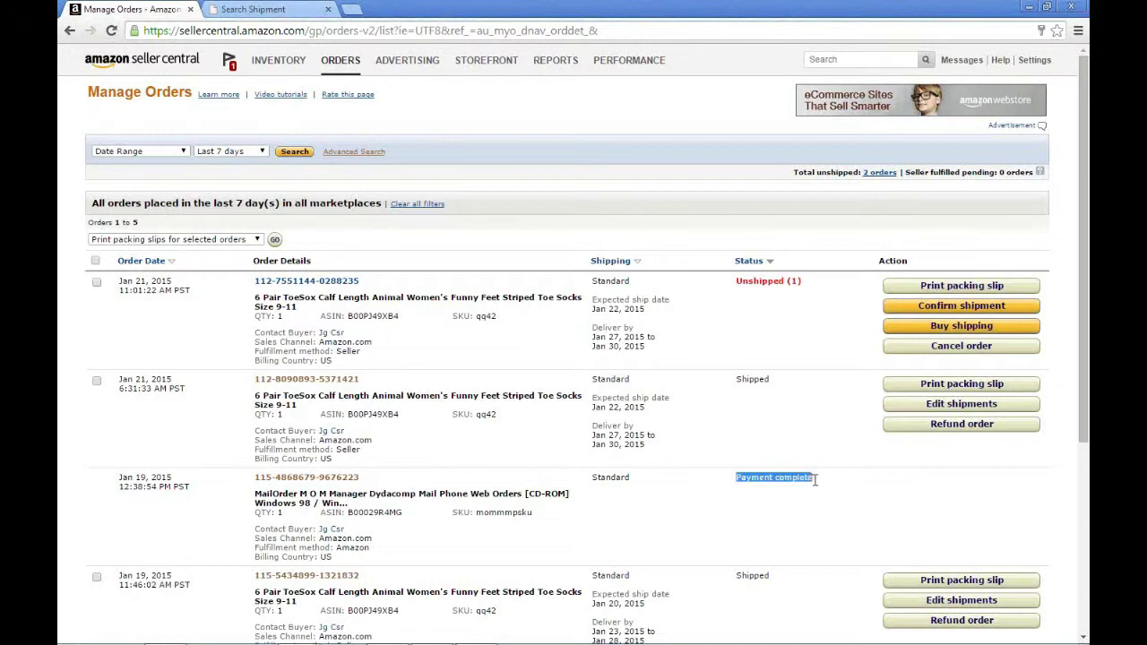
click(776, 522)
mouse_move(362, 478)
mouse_down()
mouse_move(355, 492)
mouse_move(345, 484)
mouse_up()
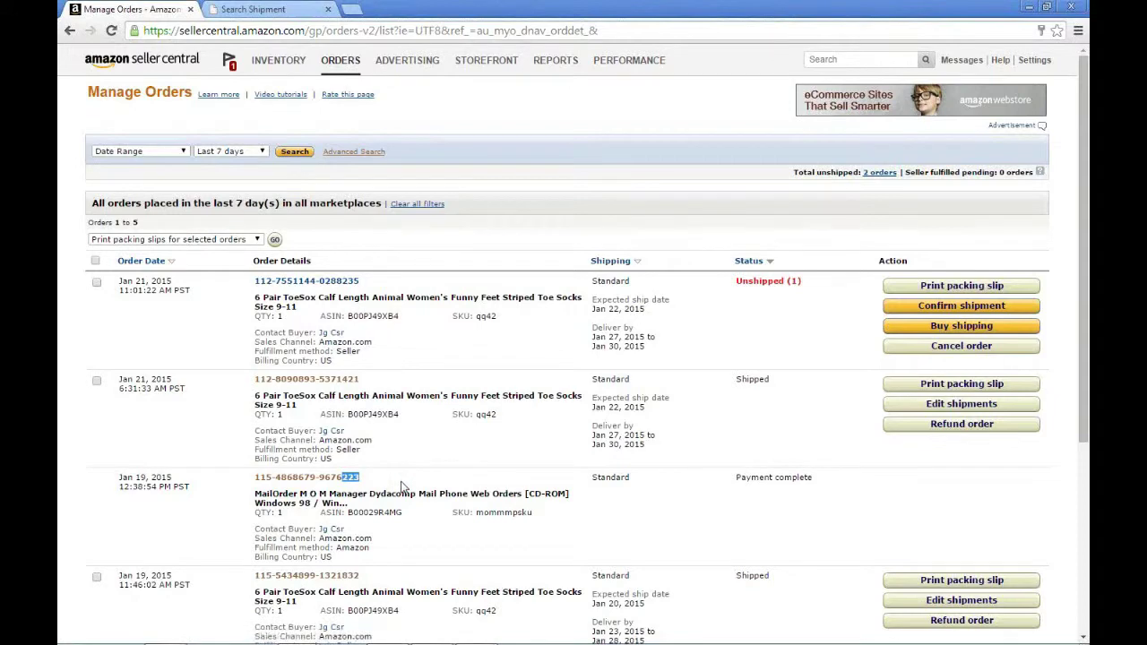
- Switch to Freestyle Commerce and view the Amazon Dyda sales channel
click(283, 10)
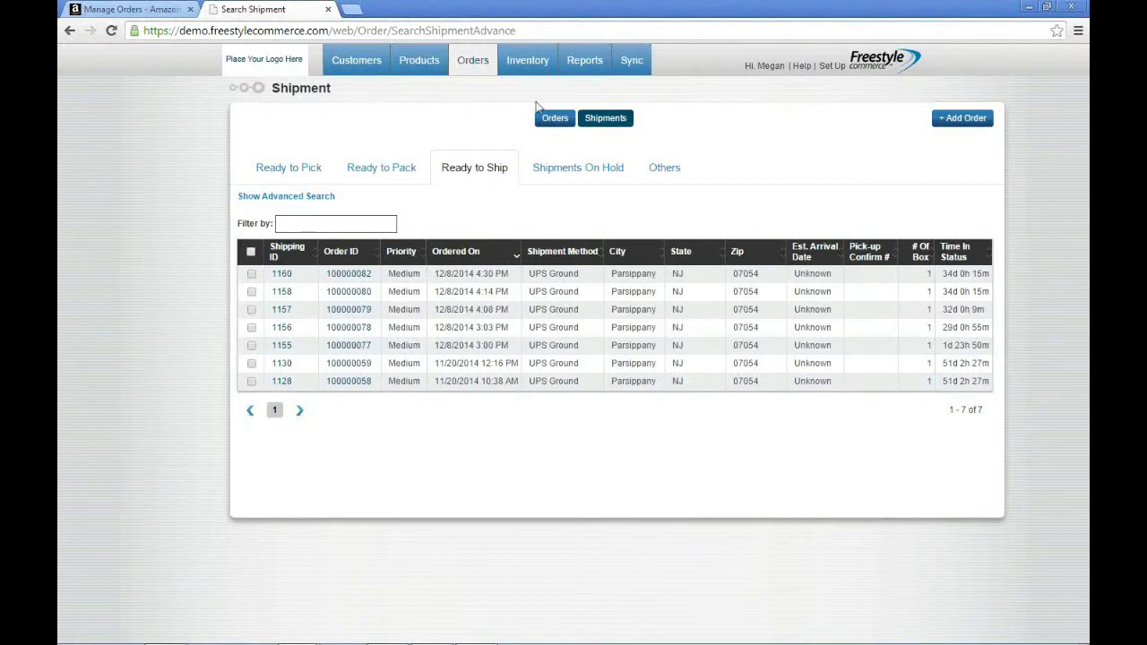
click(633, 63)
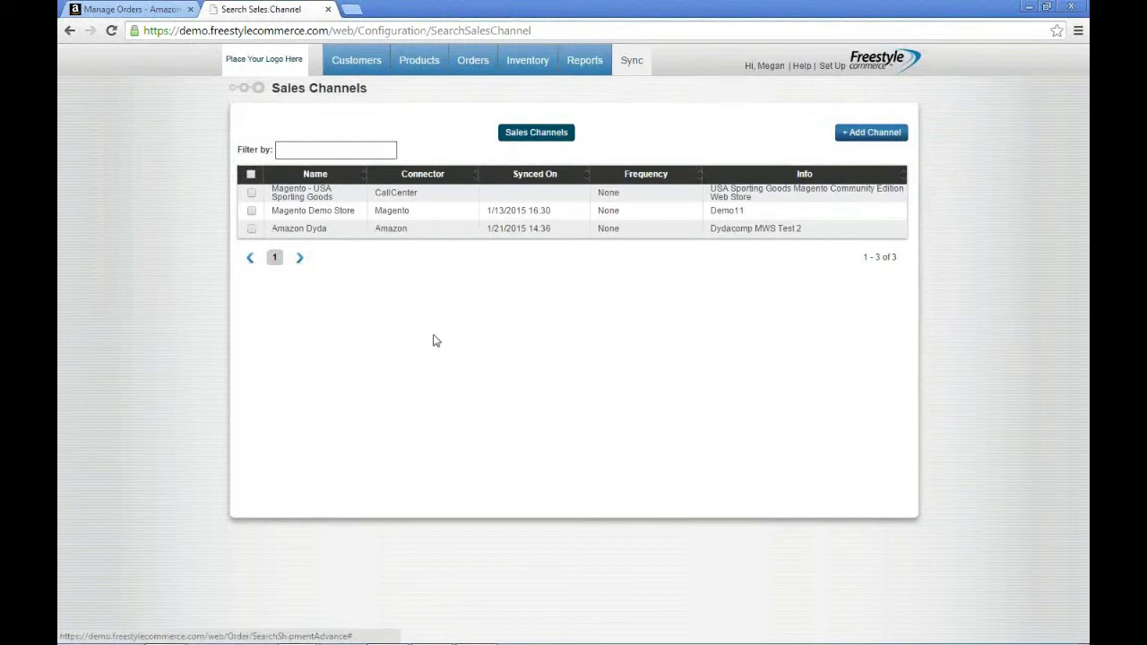
click(347, 234)
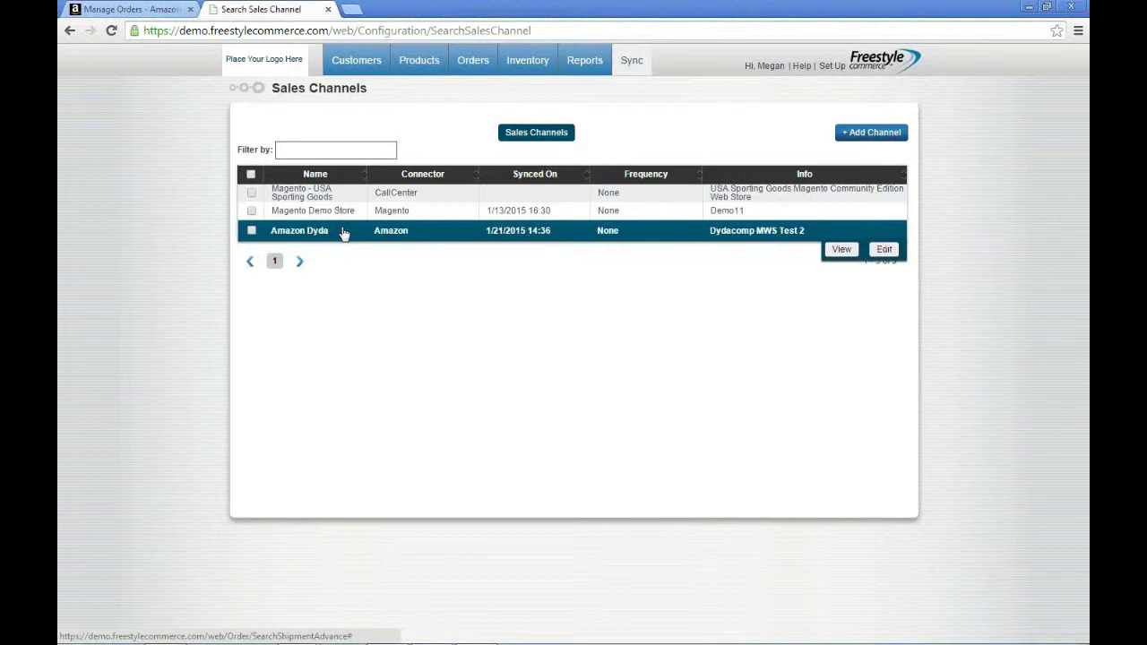
click(842, 251)
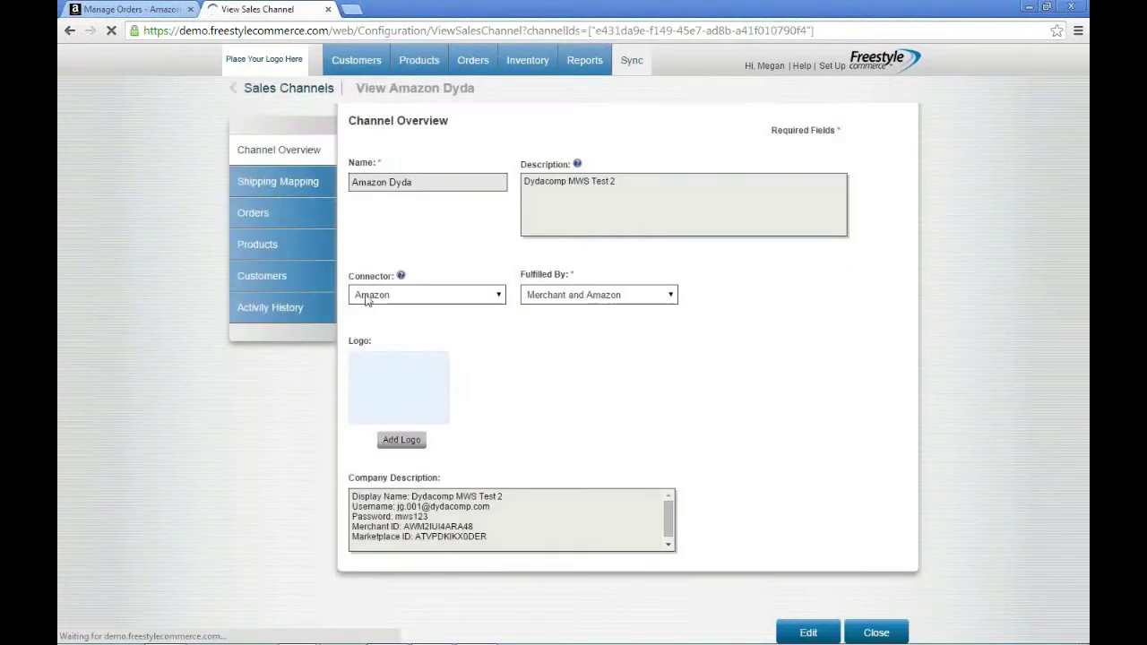
- Open the channel's order list and compare the processed merchant-fulfilled order with the $4.50 Amazon-fulfilled order
click(272, 215)
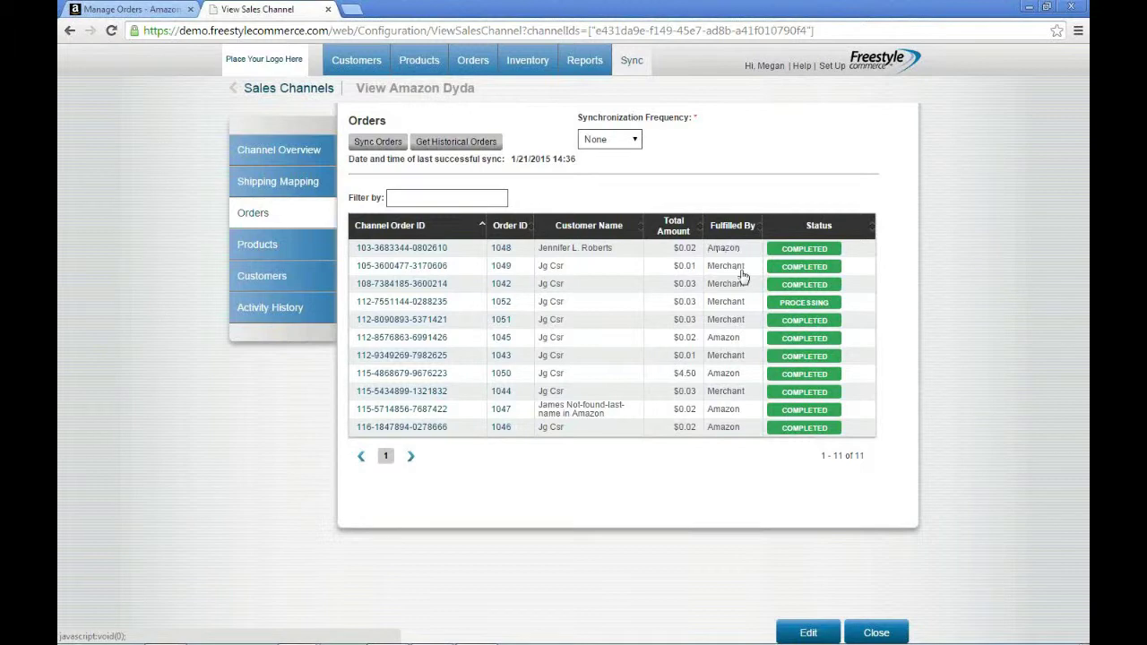
click(595, 321)
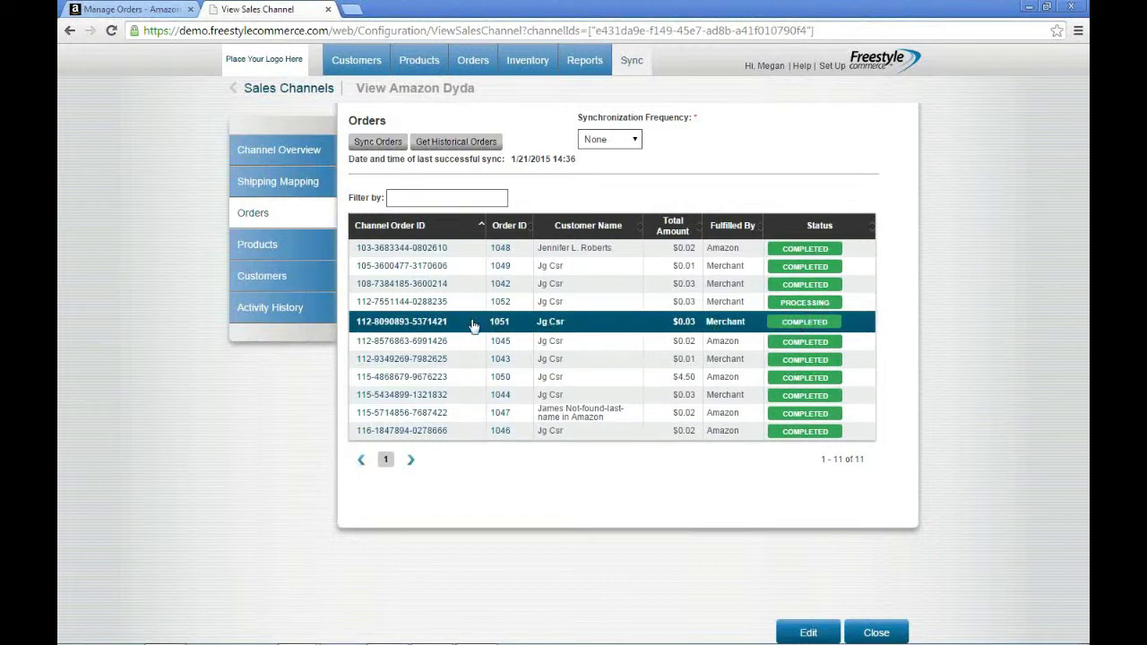
click(458, 377)
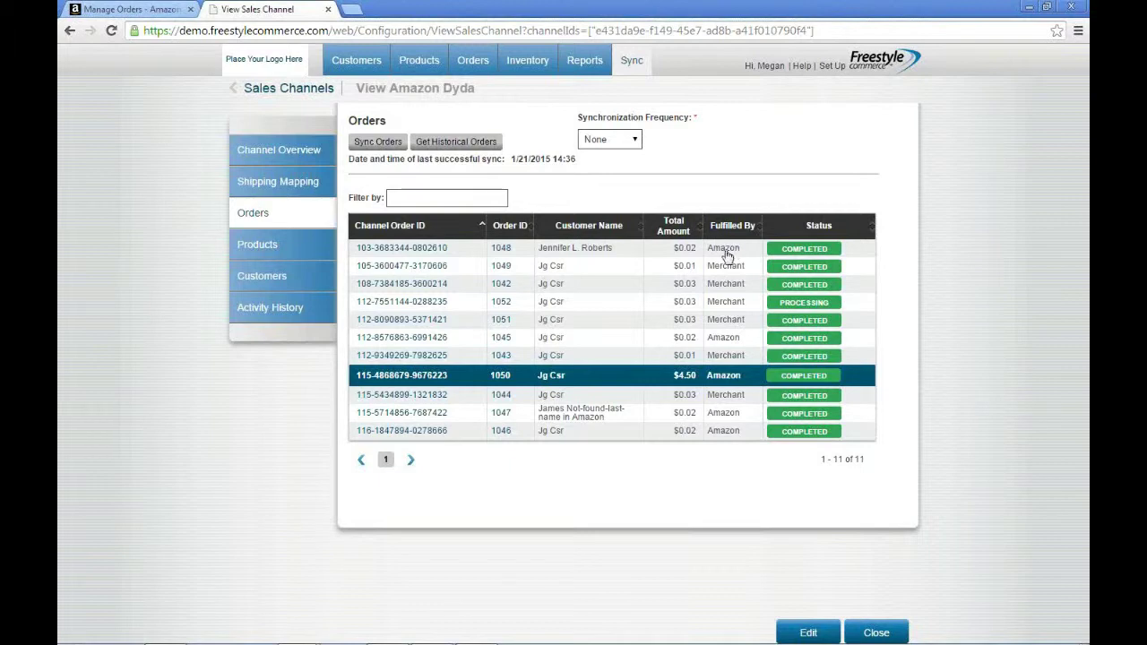
- Filter the list of all customers by the Amazon buyer's first name and open the buyer's customer record
mouse_move(355, 68)
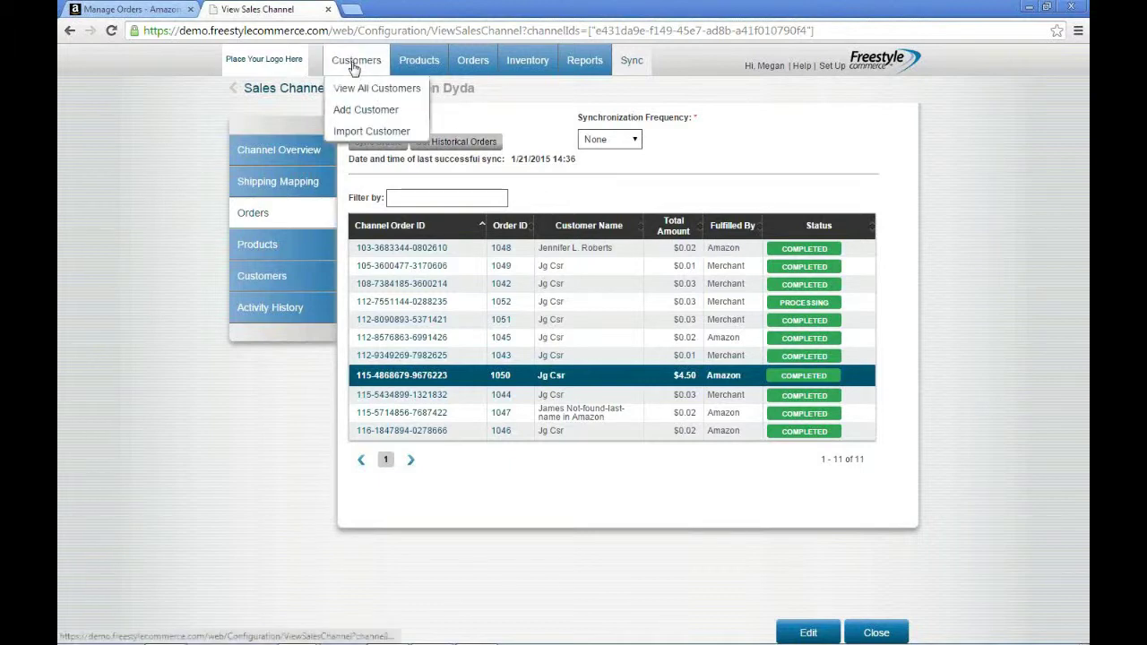
click(358, 93)
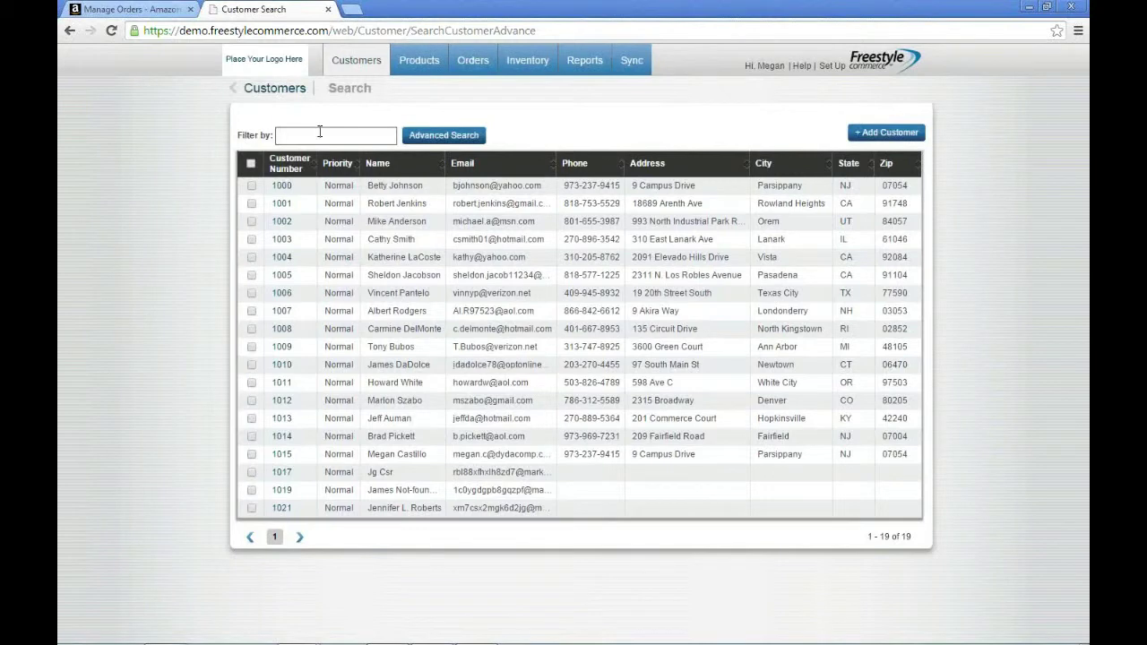
click(319, 131)
text(6)
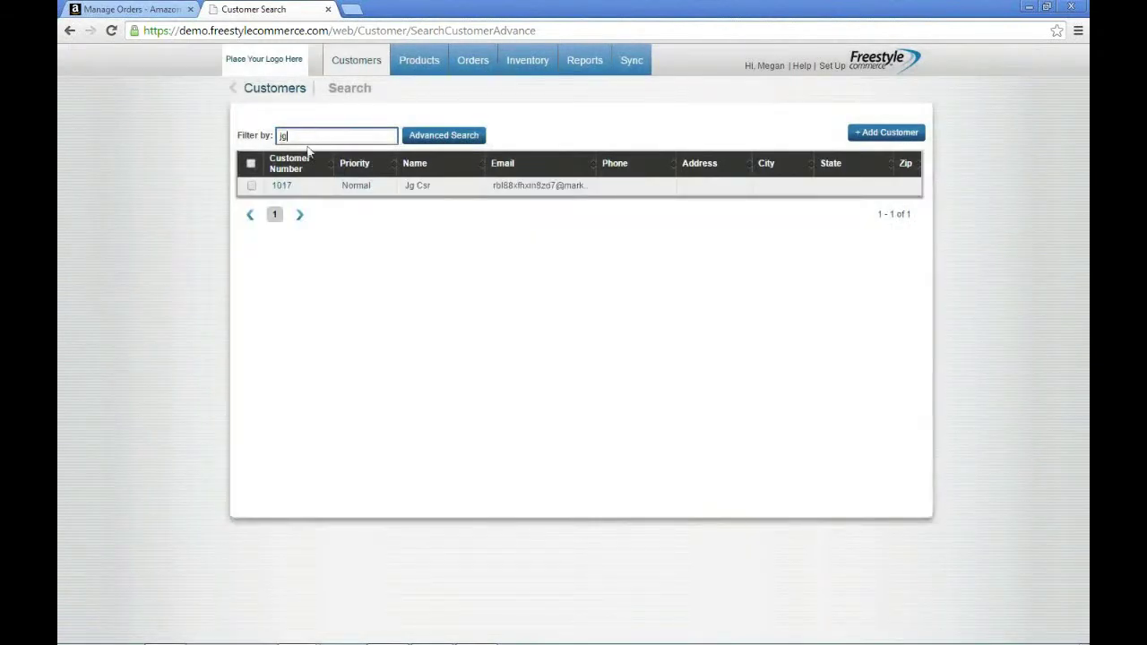
click(283, 186)
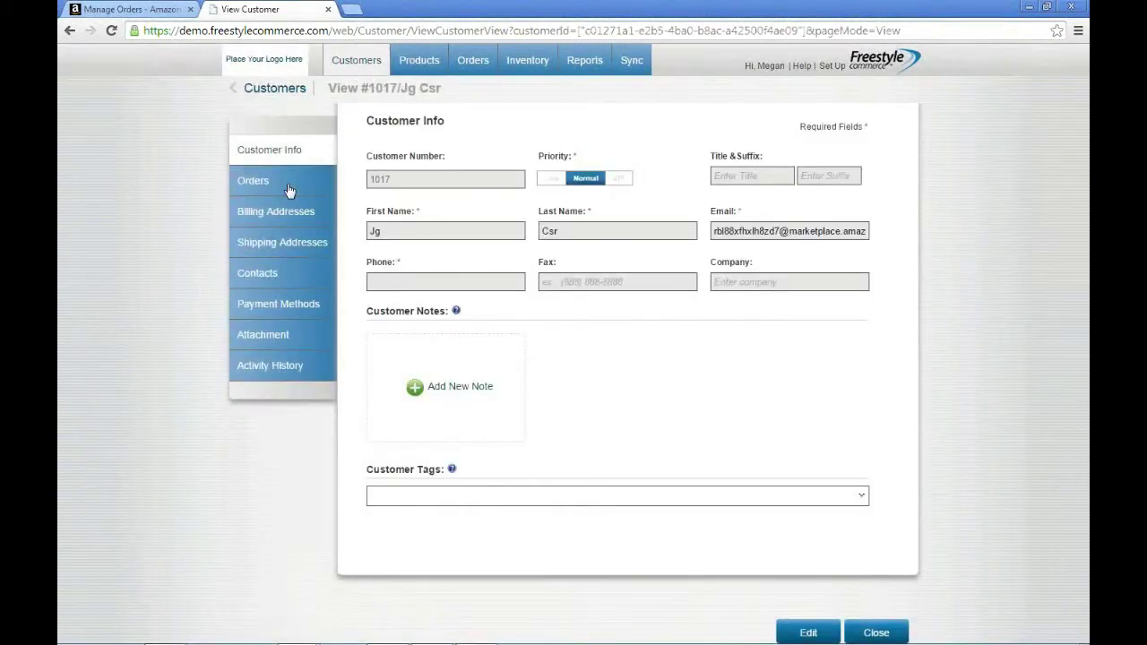
- View the list of orders placed by this customer
click(289, 185)
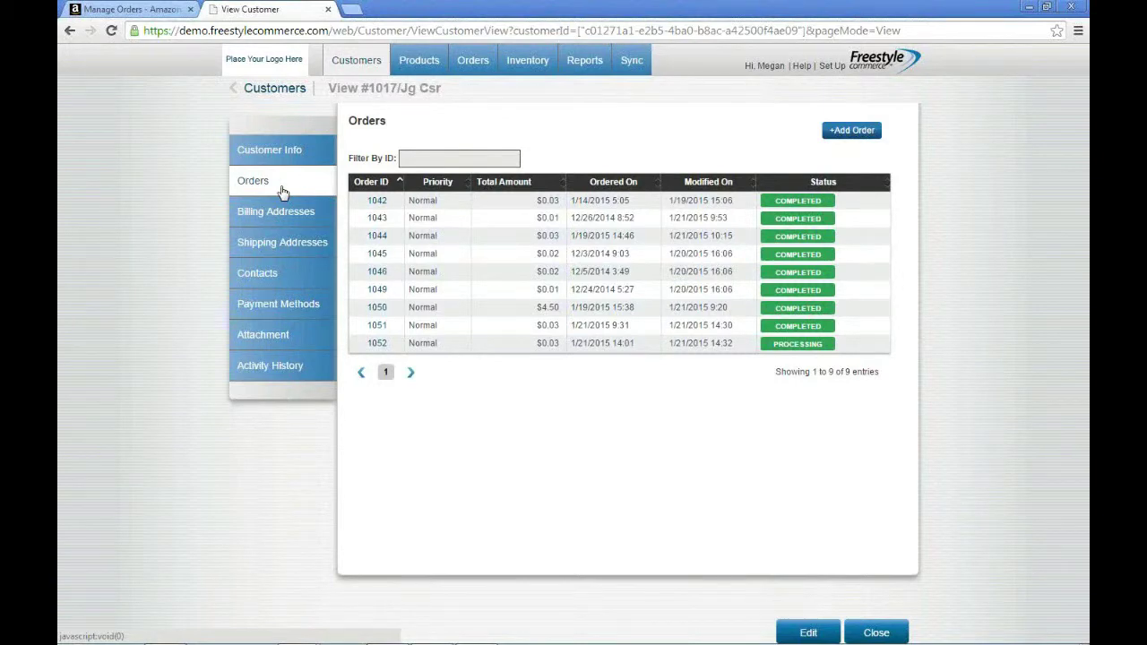
- Filter the list of all products by "mom" and open the product with SKU mommmpsku
mouse_move(408, 74)
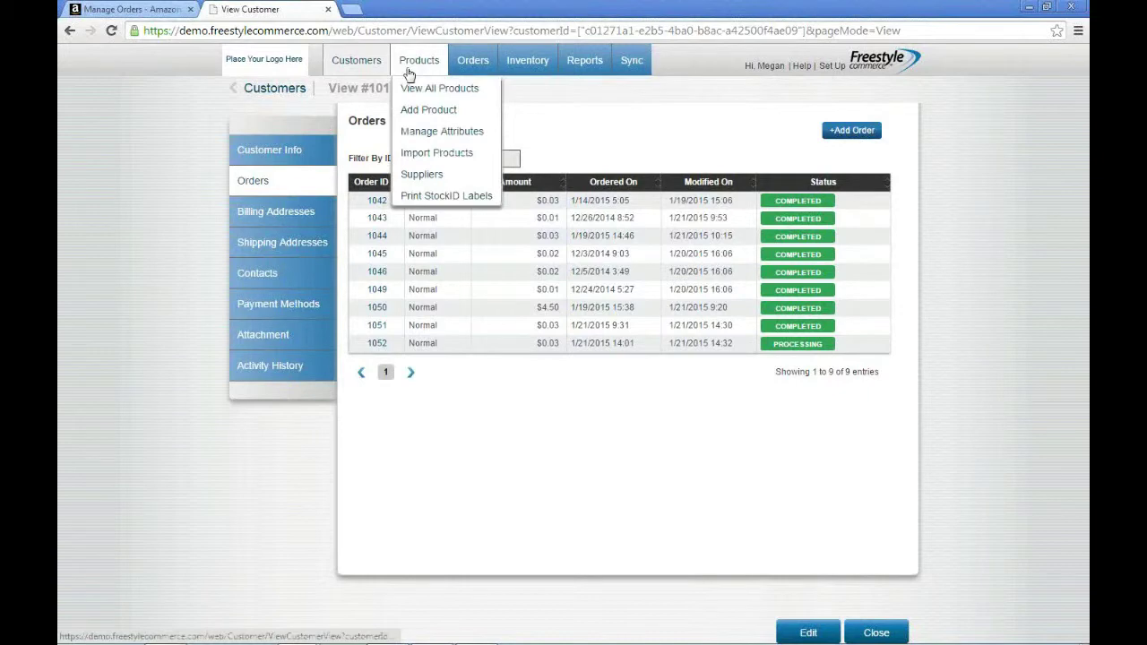
click(414, 96)
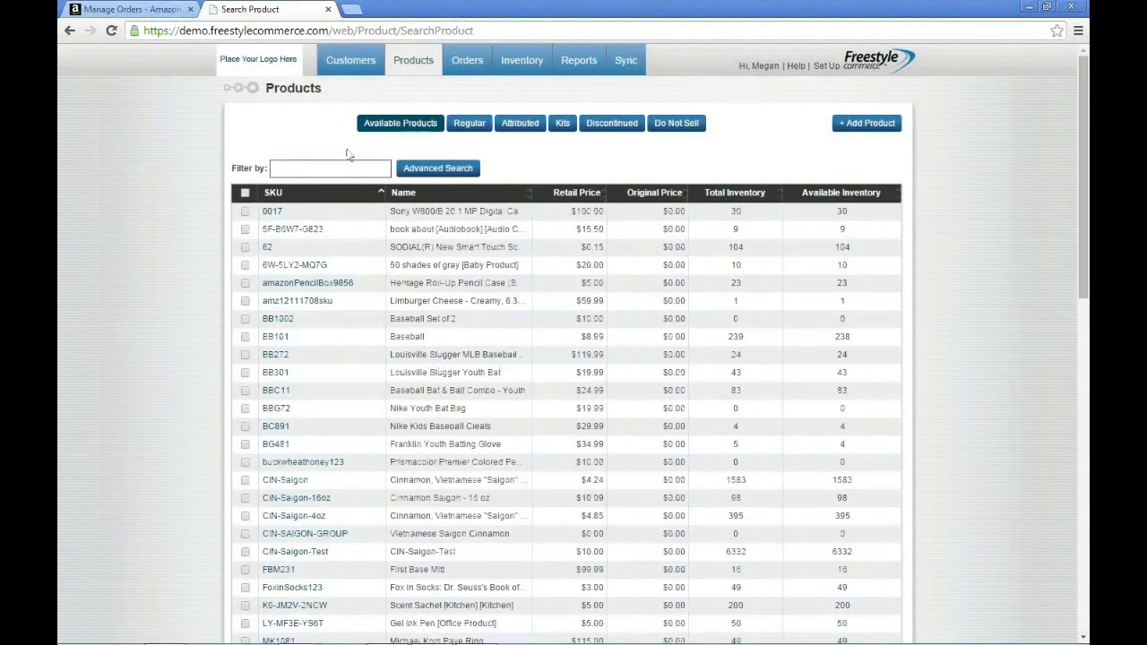
click(315, 173)
text(mom)
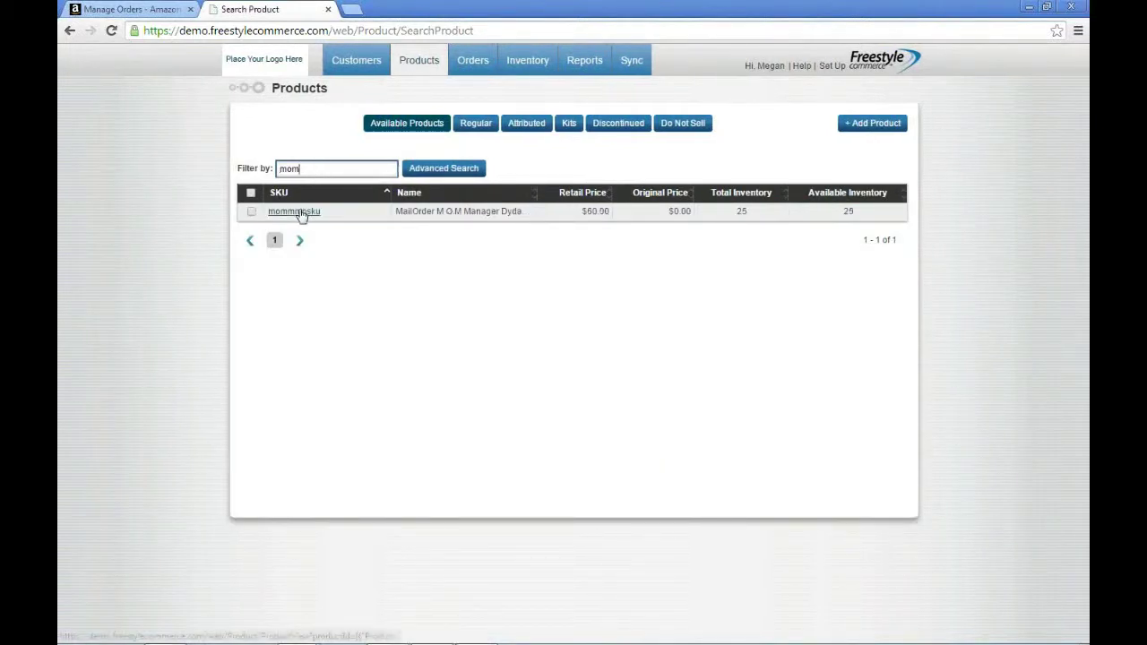
click(301, 212)
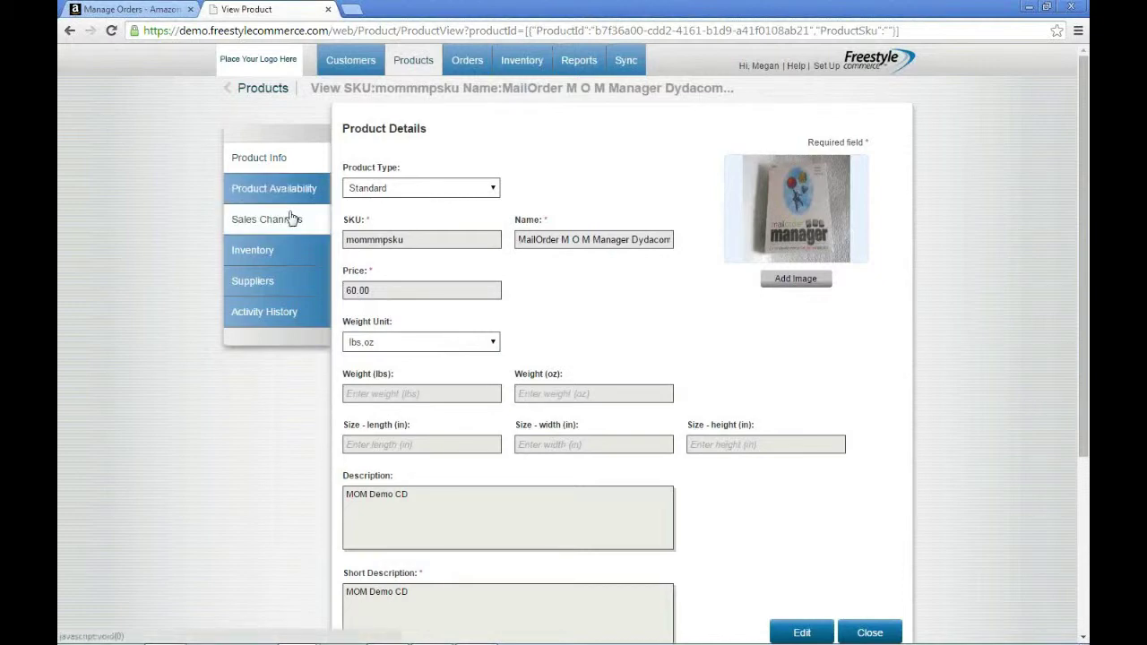
- View the product's inventory and examine its available, committed, on-order and back-ordered units
click(260, 250)
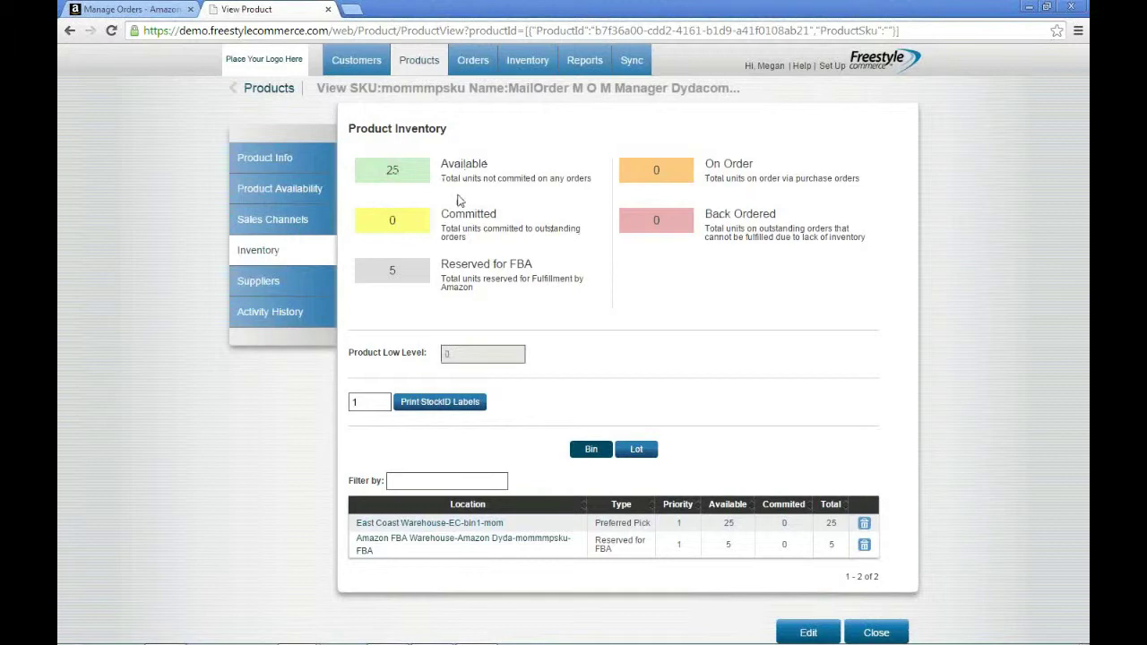
drag(442, 164, 493, 164)
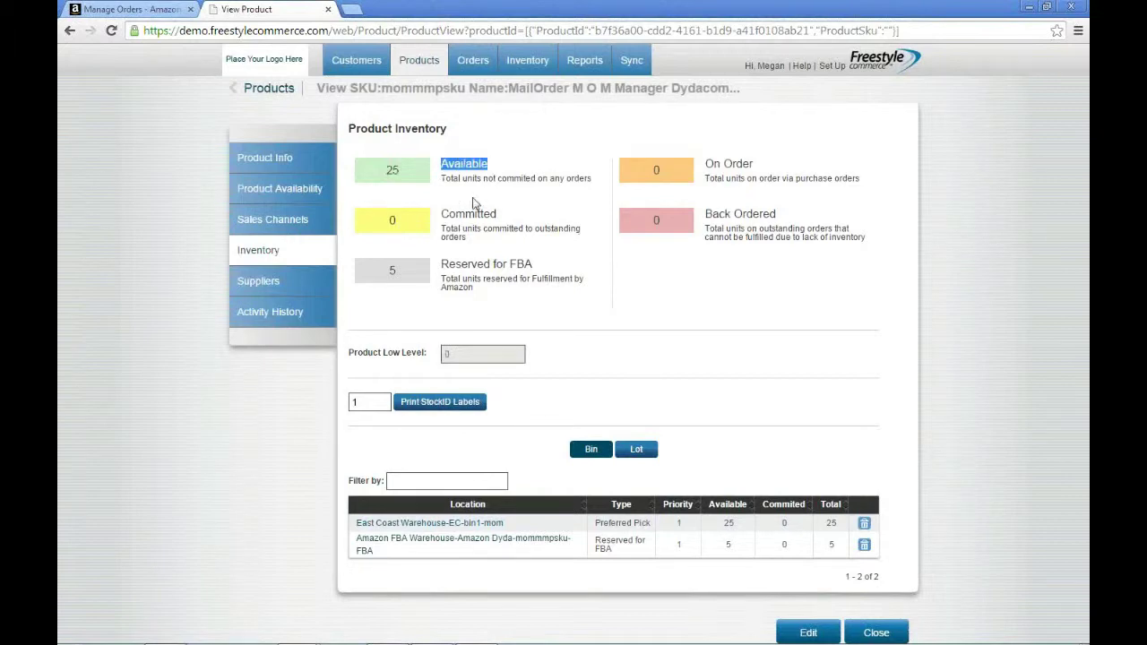
drag(384, 170, 404, 171)
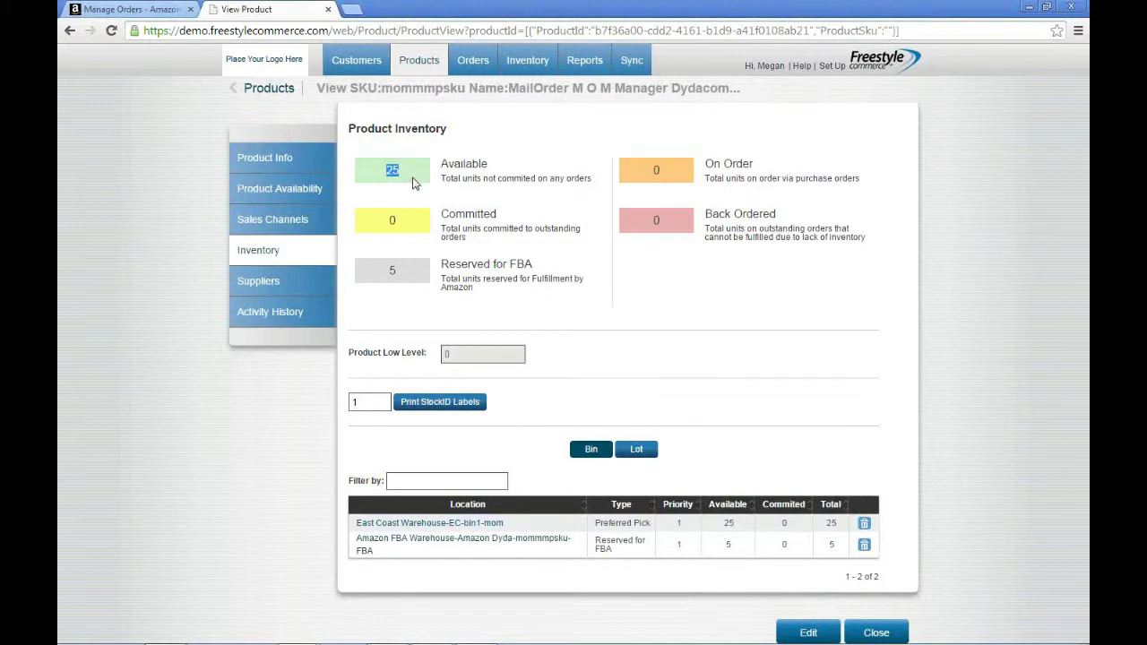
click(411, 184)
double_click(388, 171)
click(411, 191)
drag(442, 216, 505, 219)
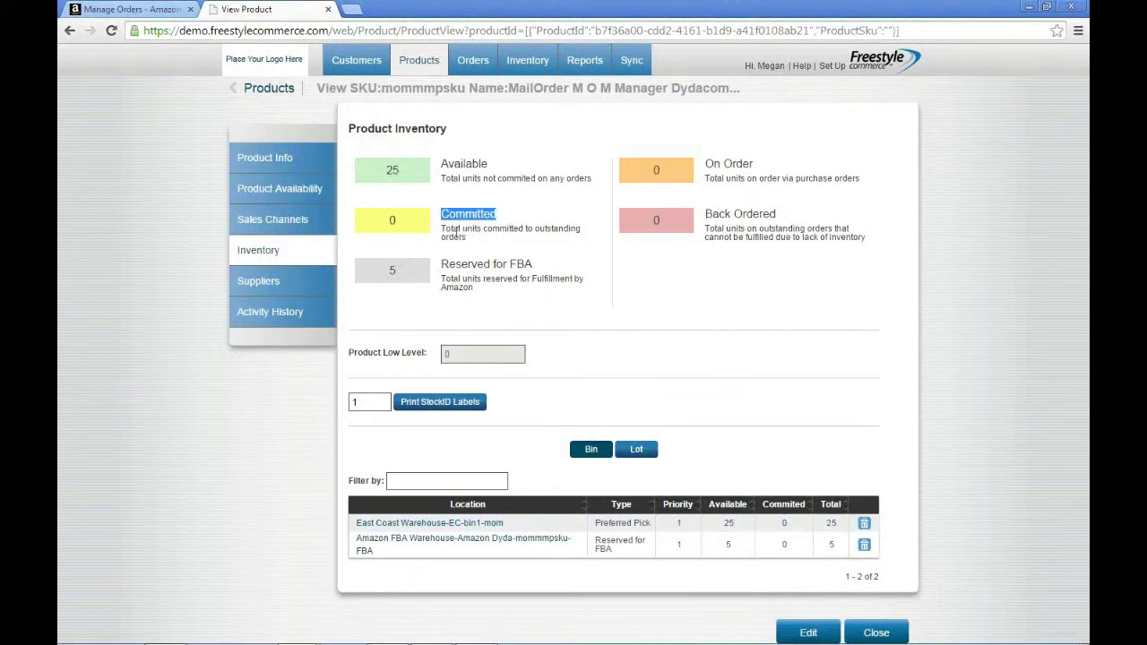
drag(705, 164, 769, 165)
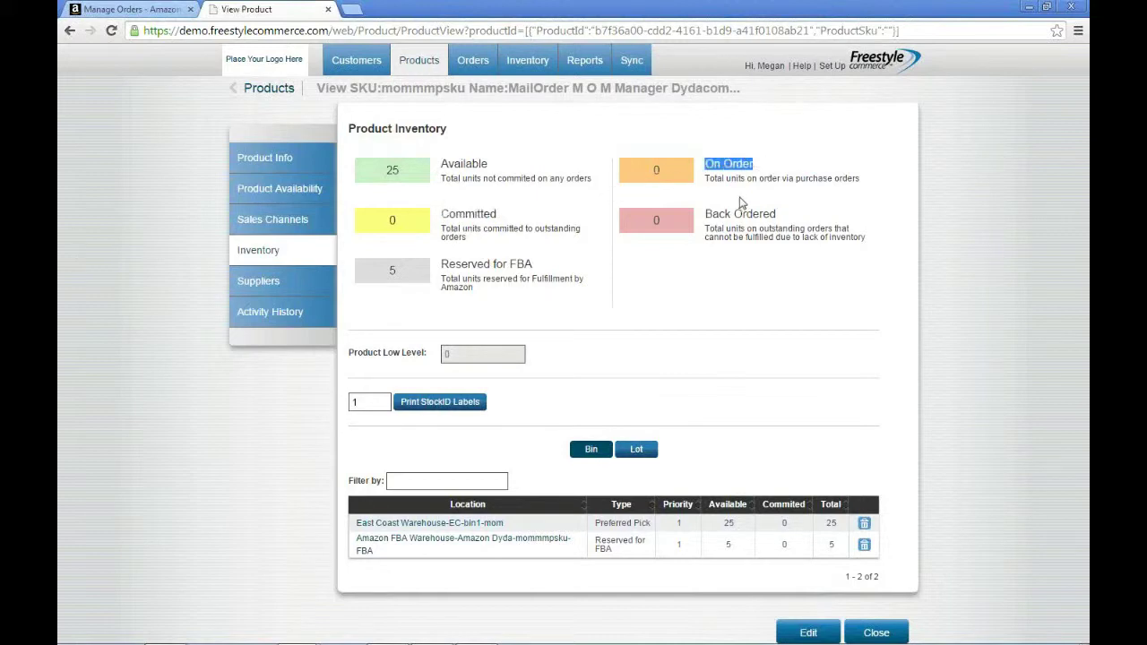
drag(706, 213, 778, 213)
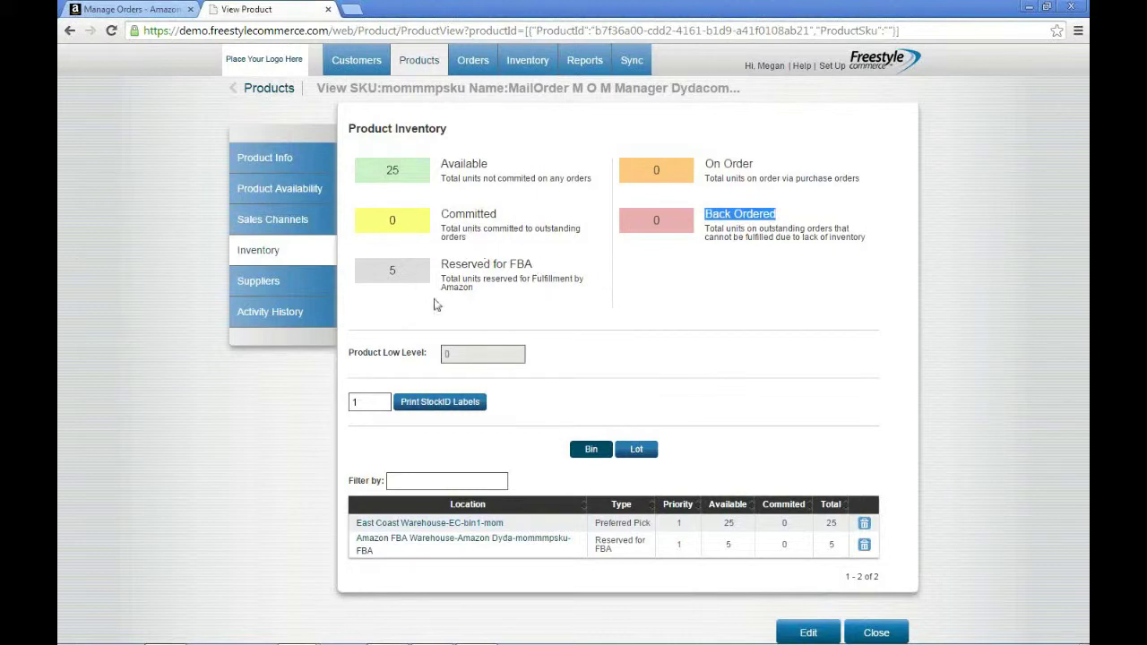
- Examine the number of product units reserved for Fulfillment by Amazon
drag(440, 265, 563, 265)
click(515, 317)
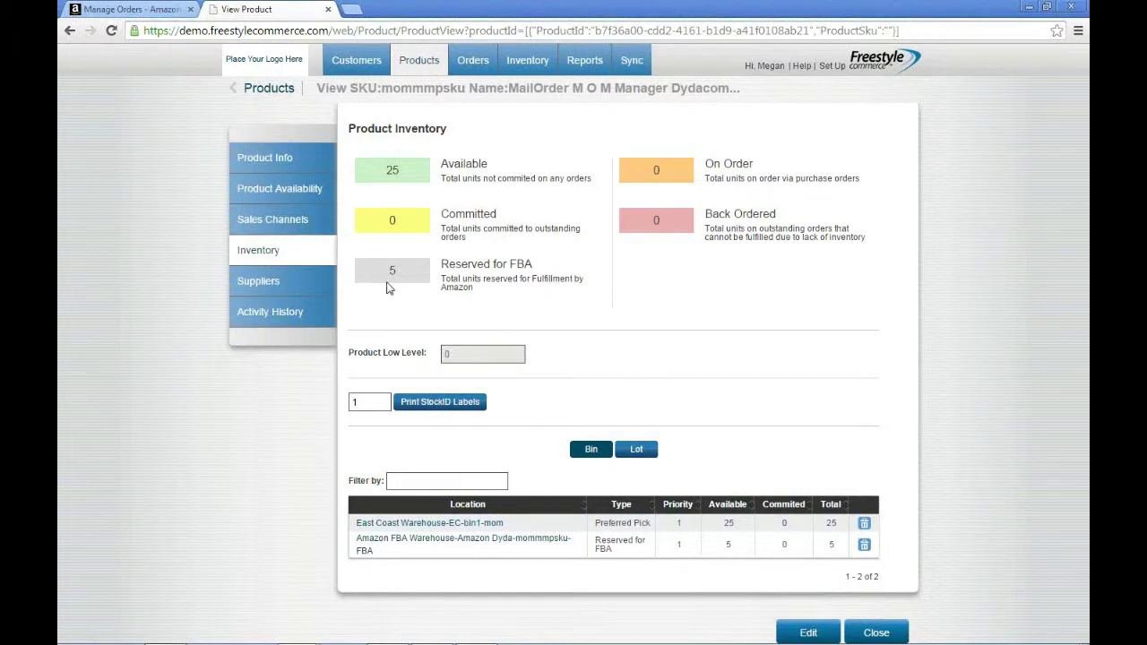
double_click(403, 268)
click(392, 308)
double_click(392, 270)
click(393, 308)
drag(441, 265, 534, 277)
click(527, 311)
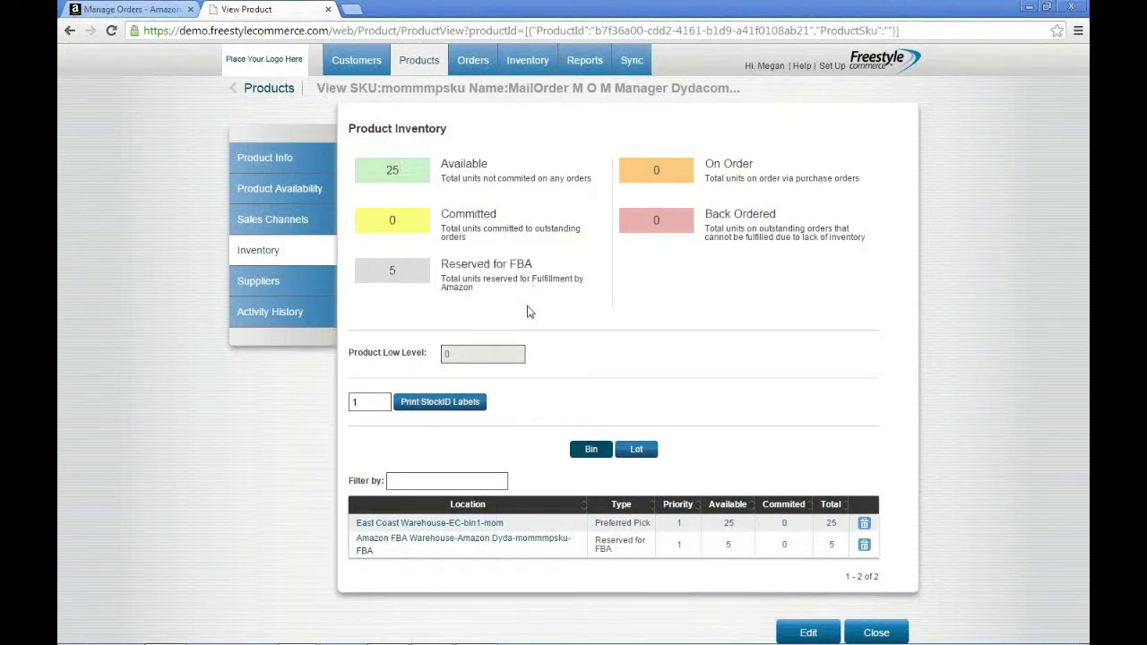